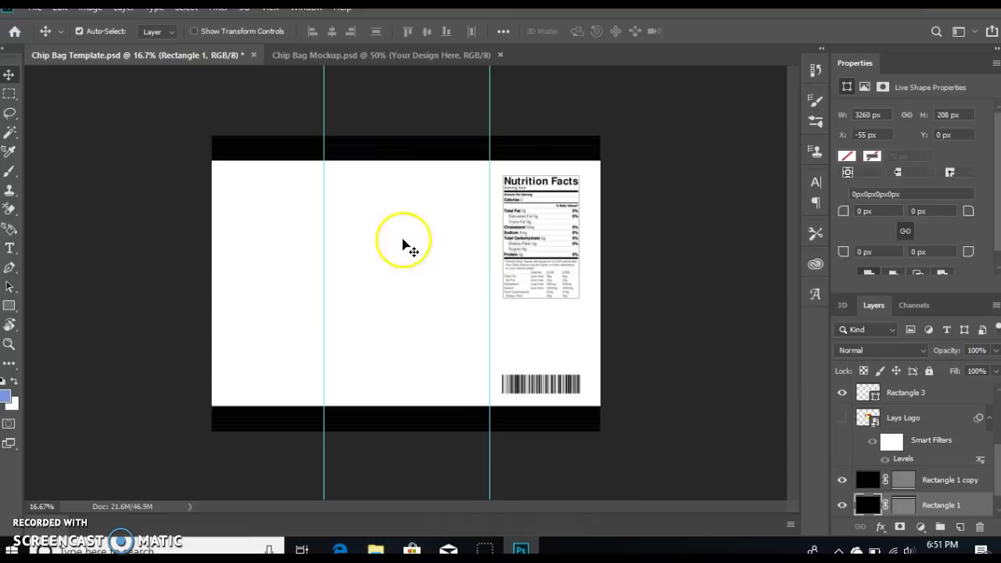
Compare the mockup and template documents and toggle the Lays Logo layer's visibility.
click(330, 58)
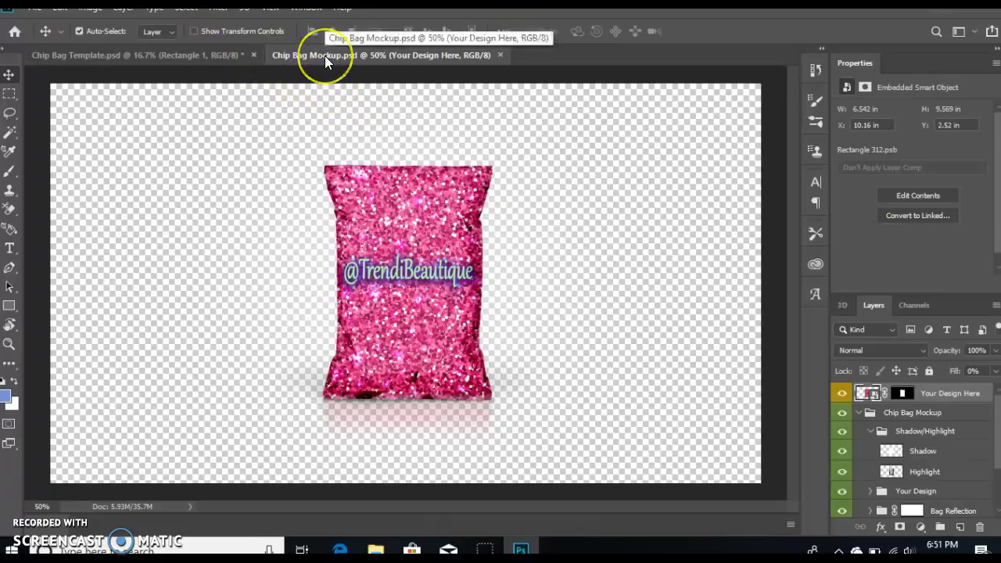
click(215, 53)
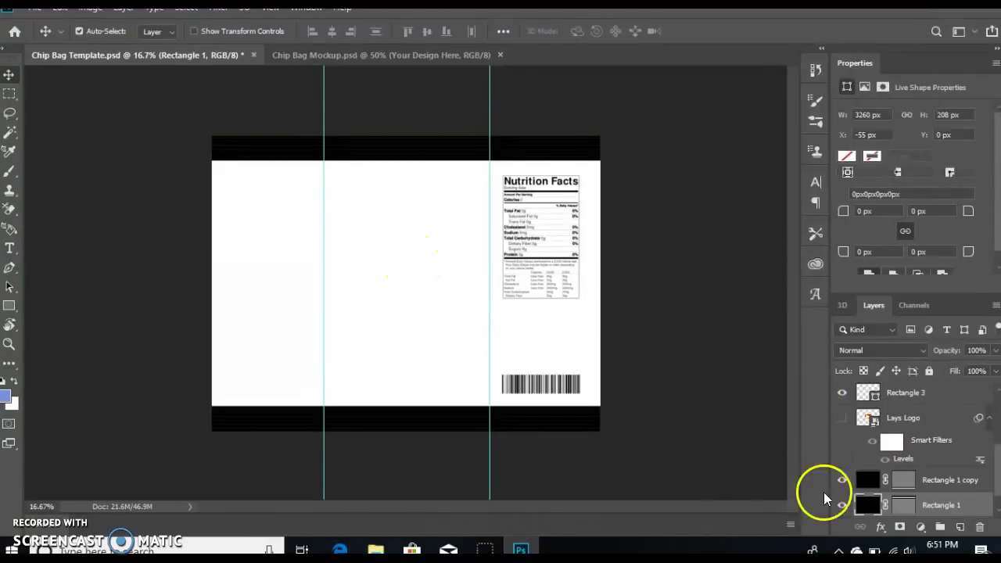
click(842, 420)
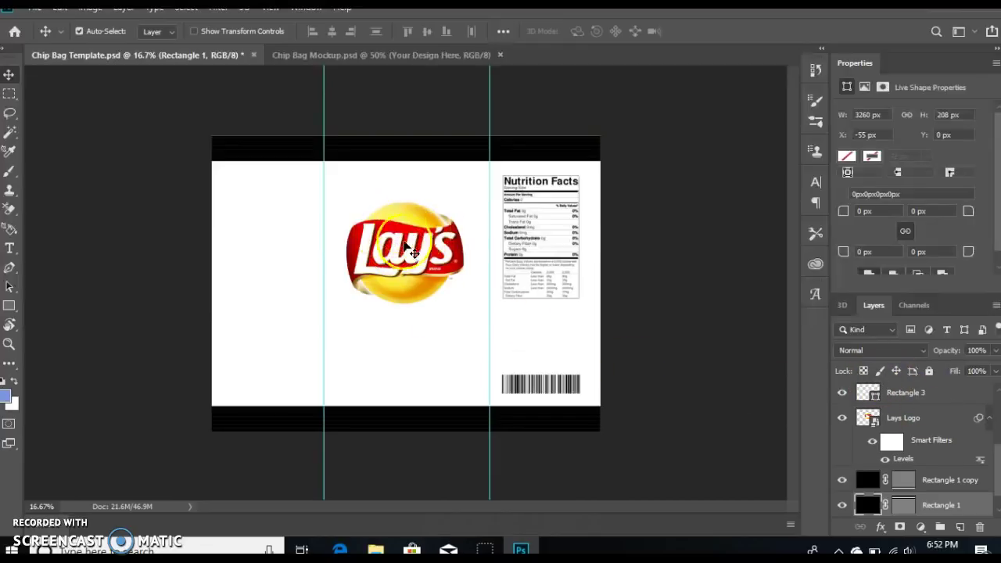
click(842, 418)
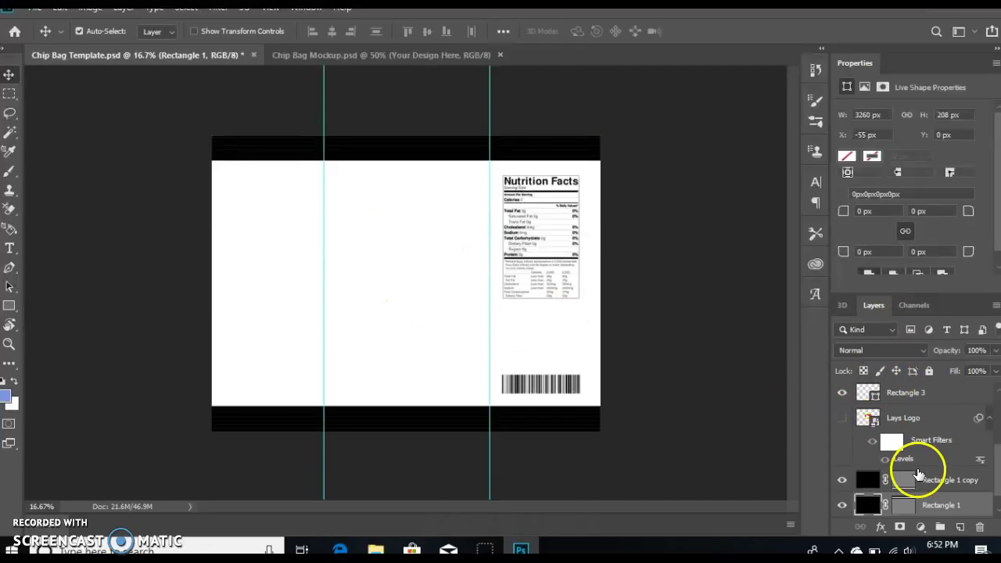
drag(995, 459, 990, 401)
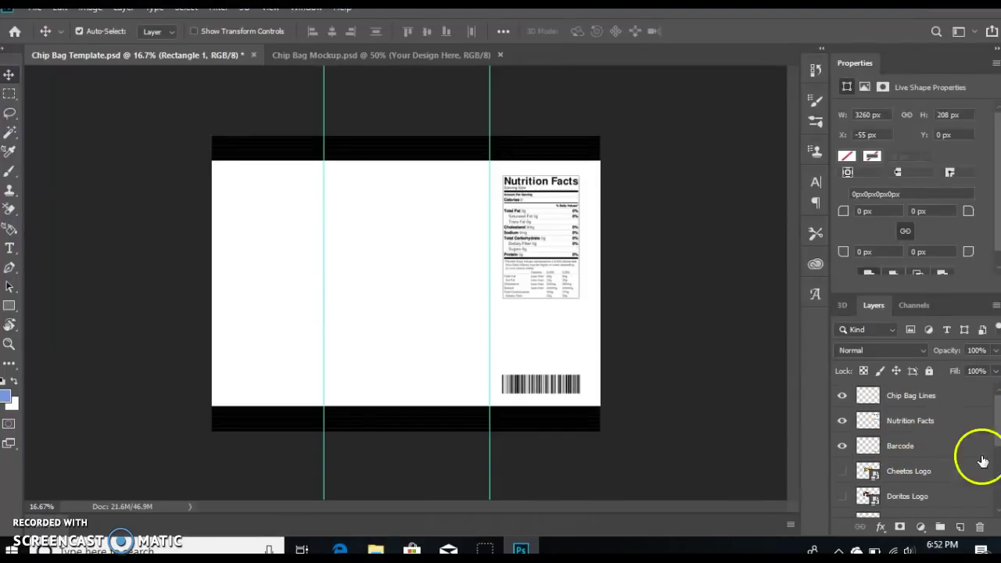
drag(995, 416, 993, 469)
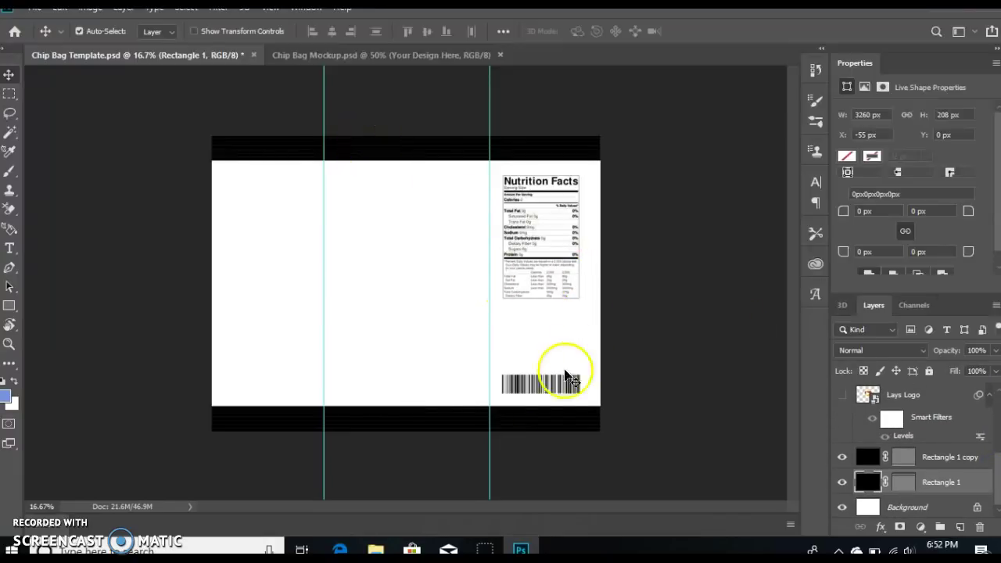
Drag the bright red image from Downloaded Pictures > Colors onto the template.
click(375, 550)
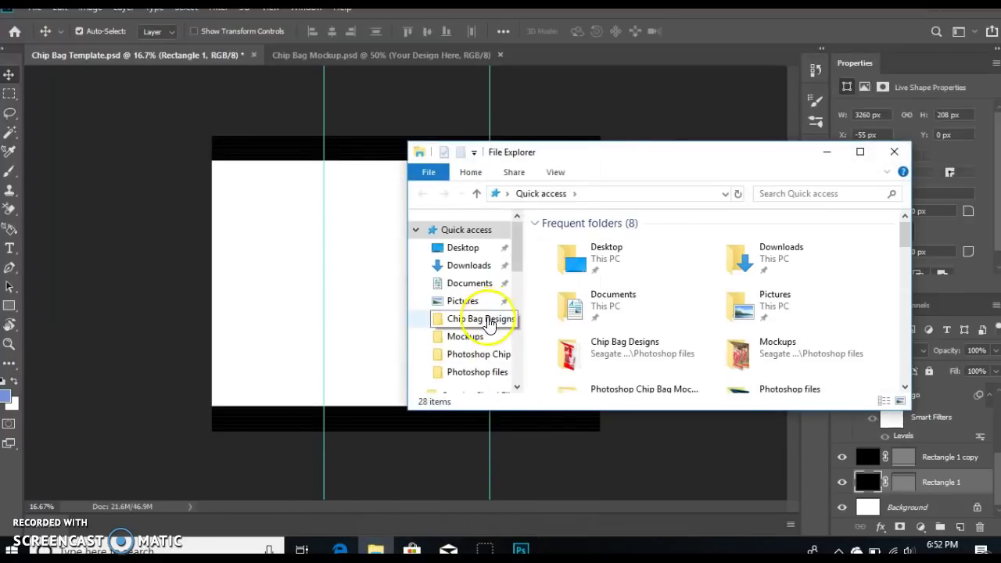
click(516, 317)
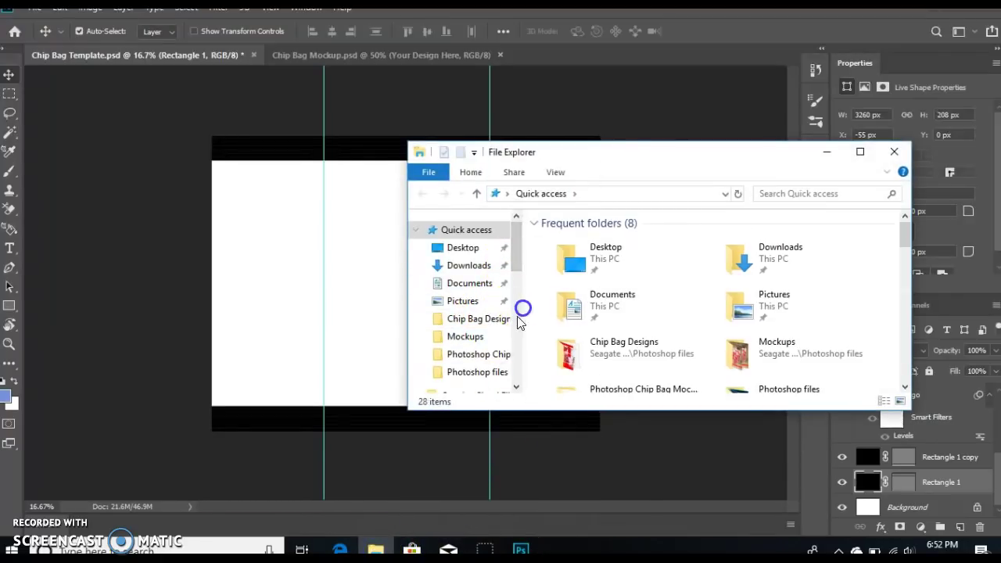
drag(515, 319, 516, 361)
click(462, 276)
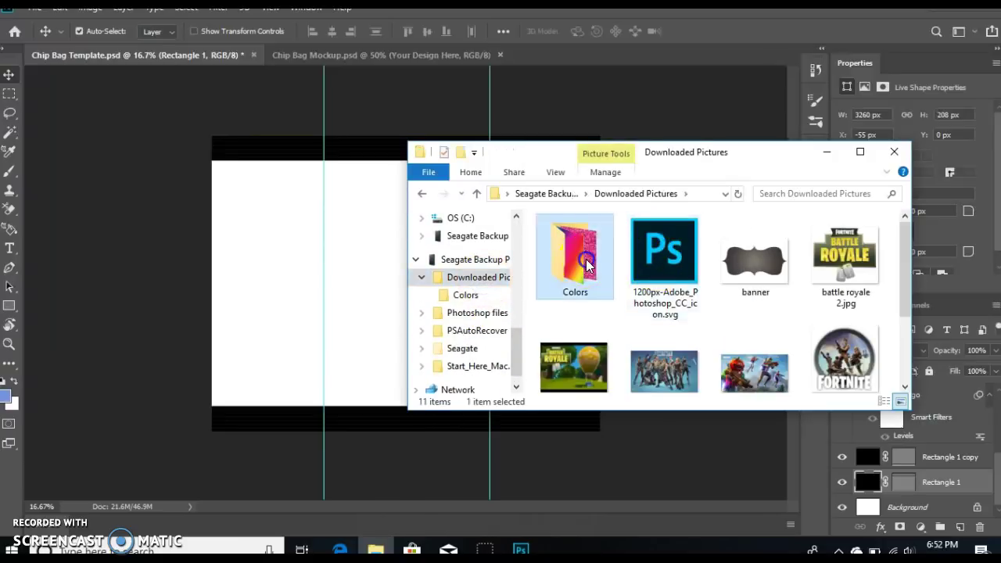
double_click(584, 260)
click(592, 263)
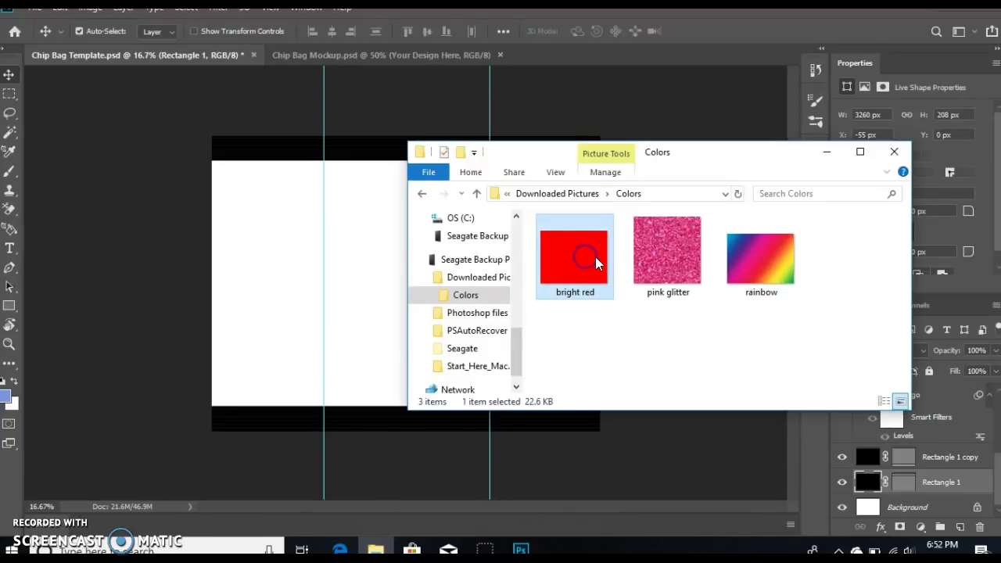
drag(594, 259, 376, 366)
drag(330, 412, 397, 409)
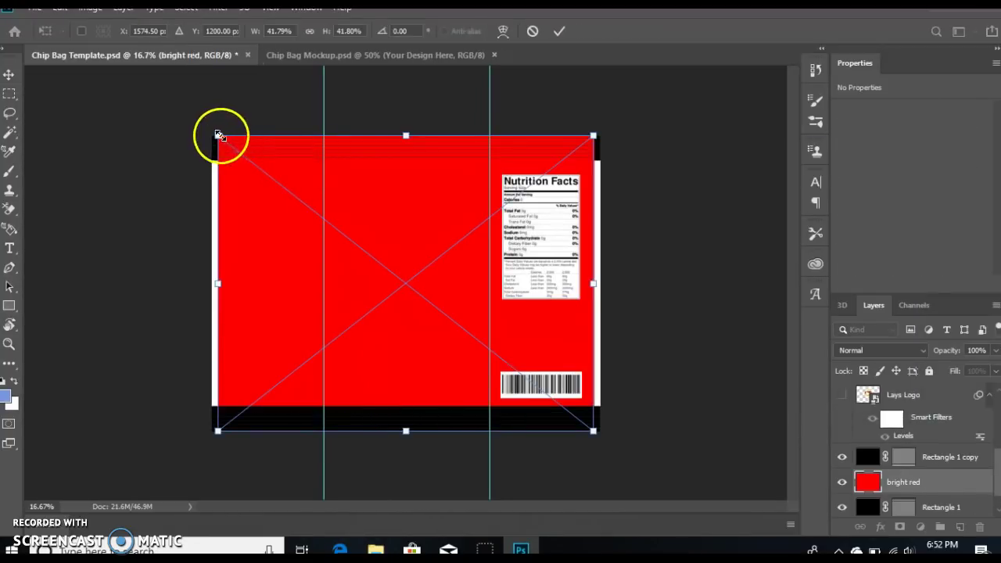
Resize the red image into a 10.5 × 0.66 in bottom strip and stack it above Rectangle 1 copy.
drag(219, 136, 217, 406)
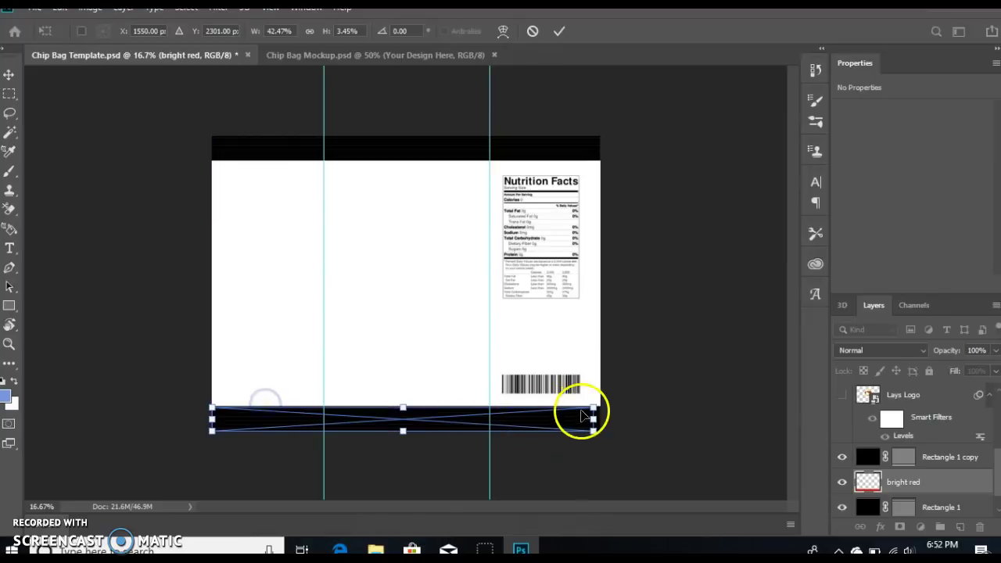
drag(596, 420, 601, 419)
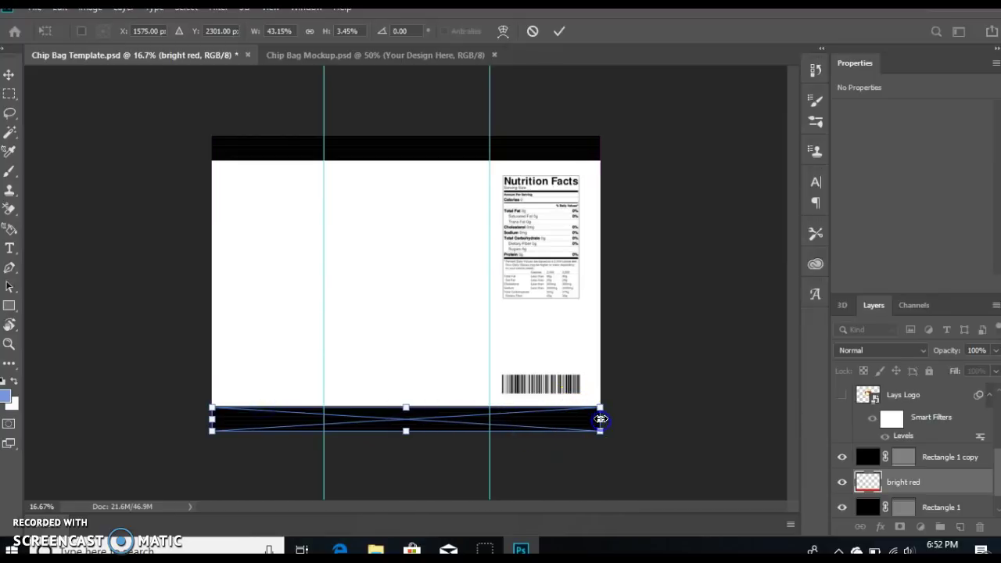
click(905, 484)
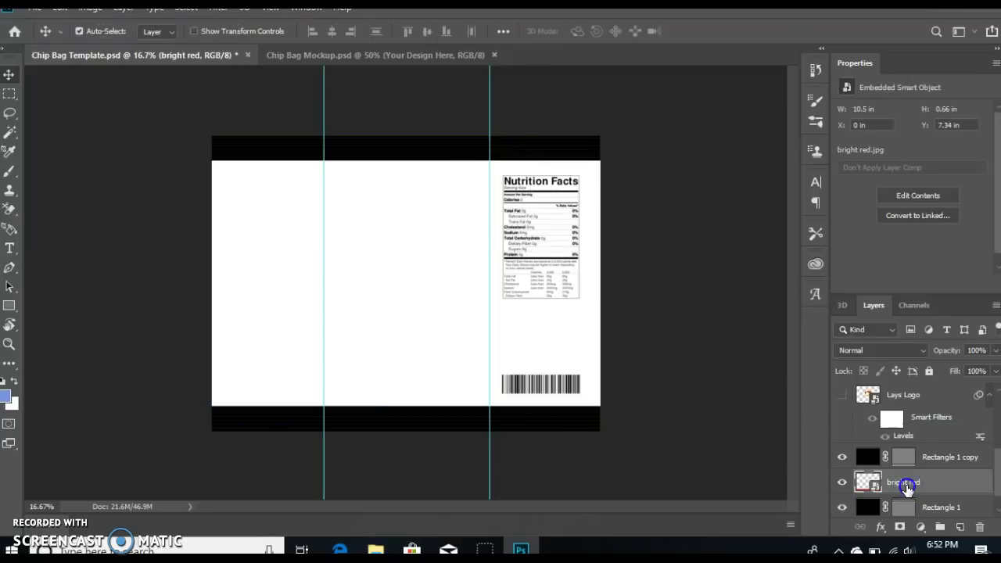
drag(905, 484, 906, 450)
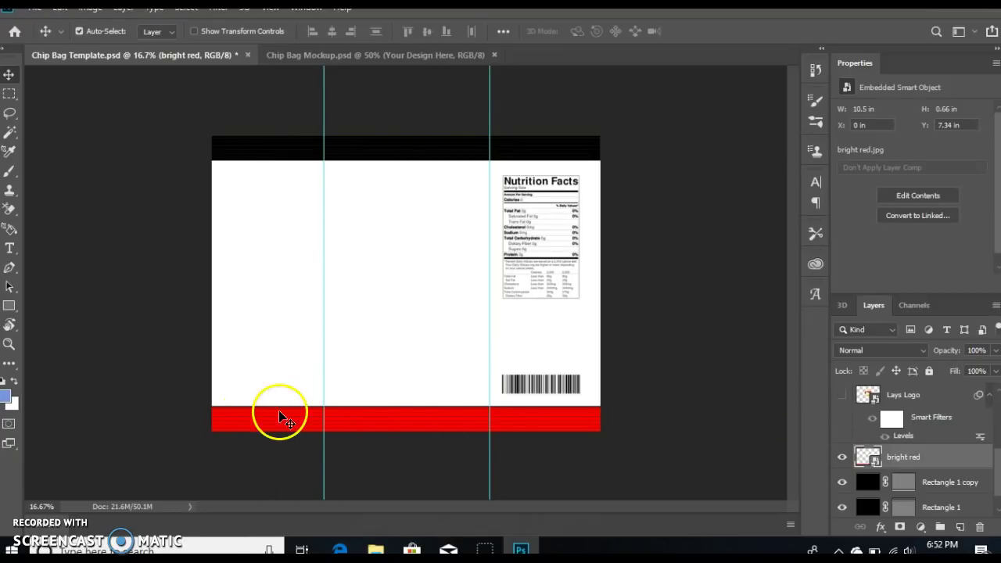
Place another bright red image and scale it into a 10.5 × 0.68 in strip over the top band.
click(376, 549)
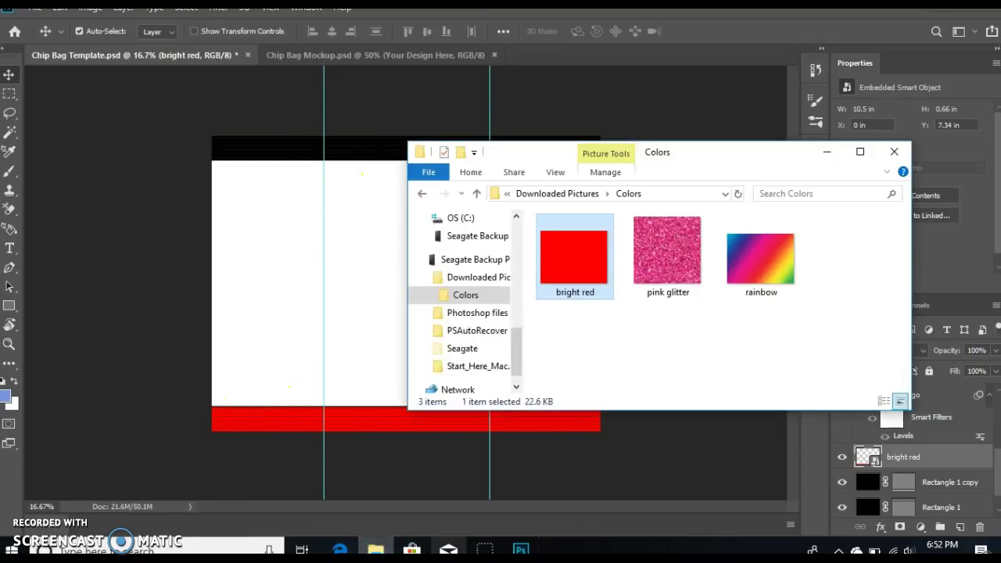
drag(553, 273, 386, 134)
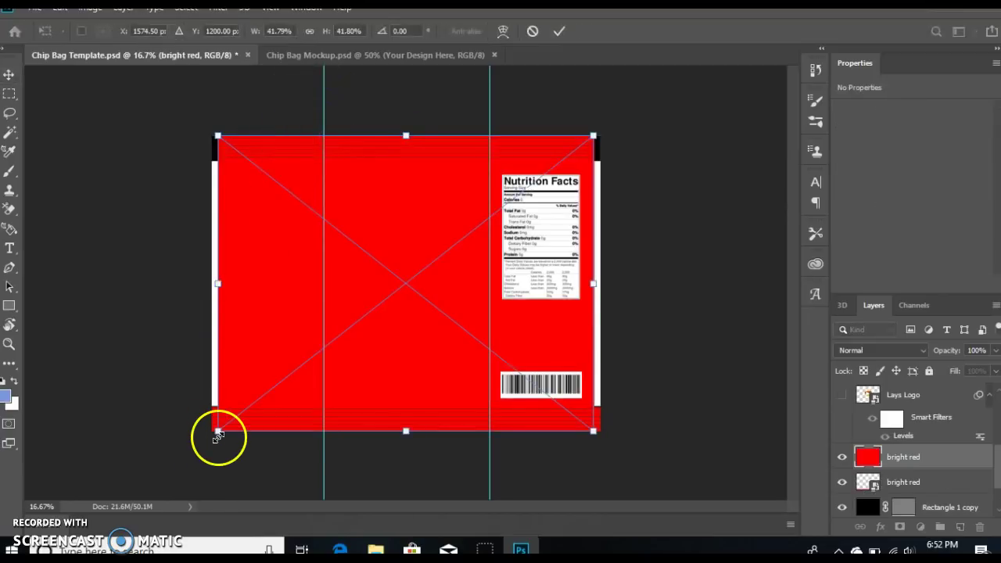
drag(218, 429, 217, 158)
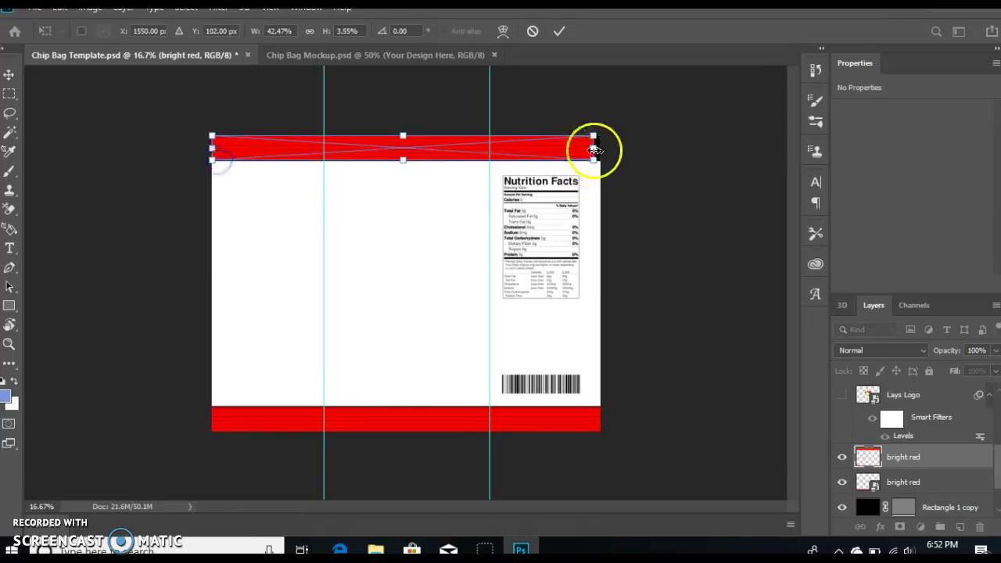
drag(593, 149, 599, 149)
click(559, 35)
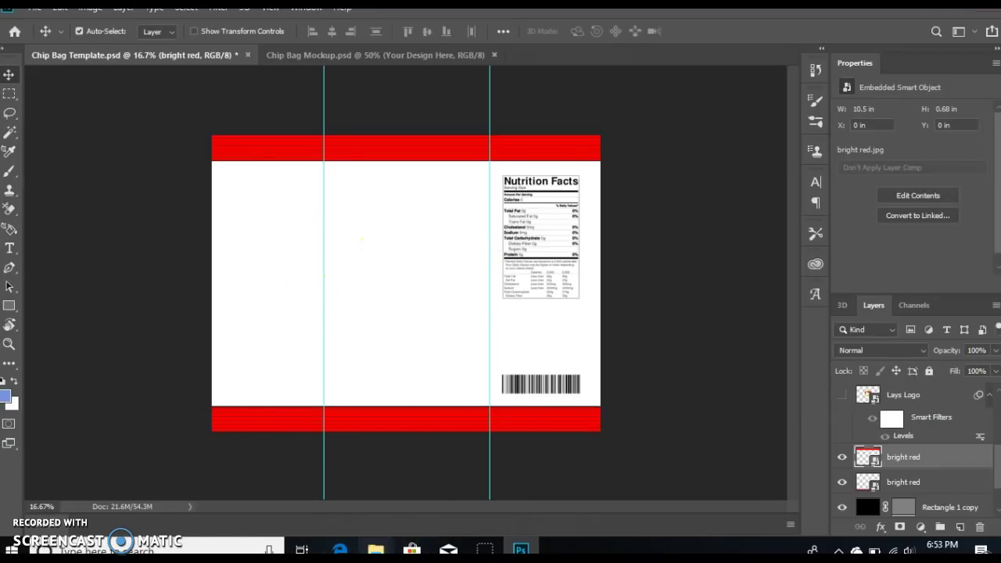
Place xoxo_hearts-3257 from Downloaded Pictures, scale it to about 58%, and move it into the middle panel.
click(375, 550)
click(492, 313)
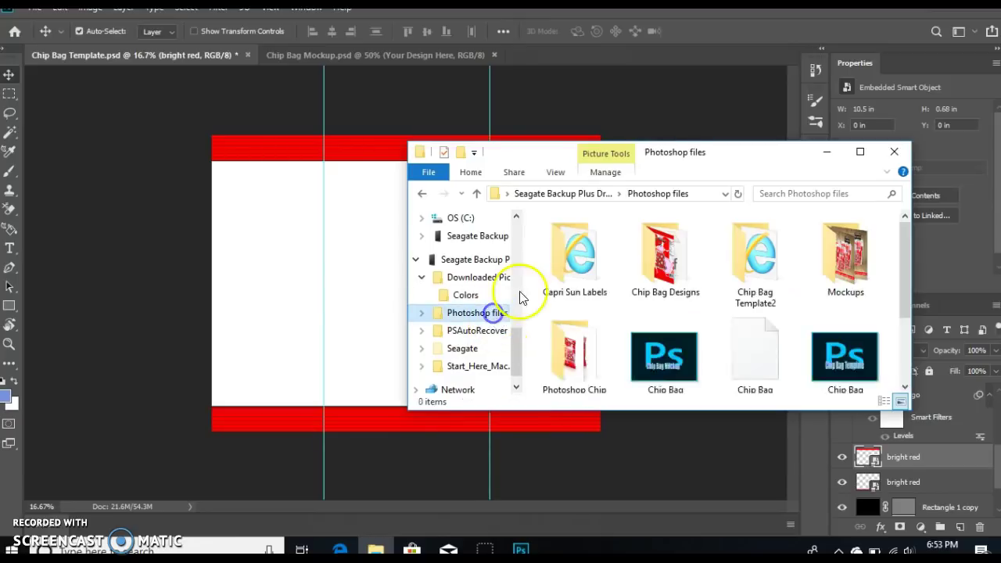
click(469, 278)
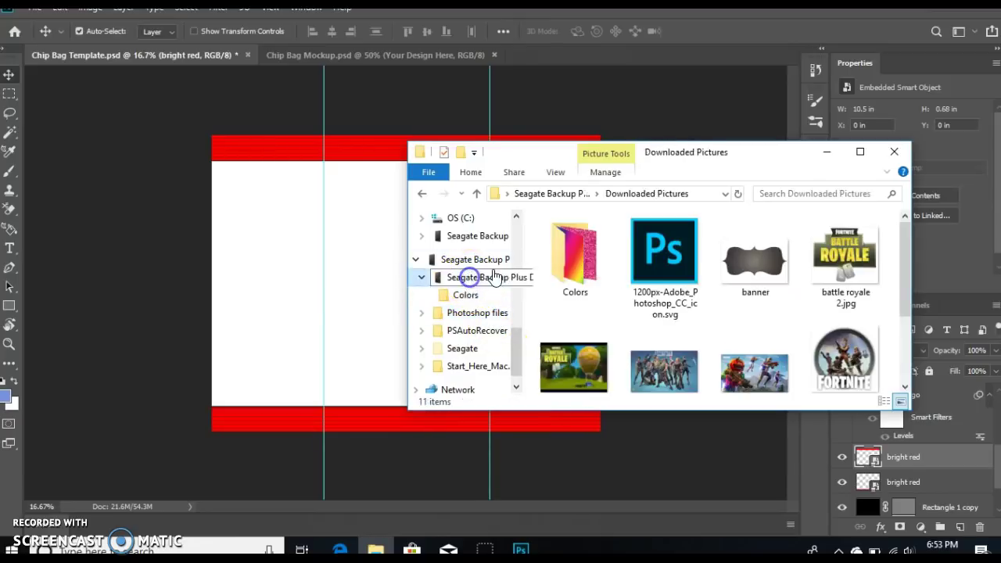
drag(909, 240, 827, 336)
click(748, 330)
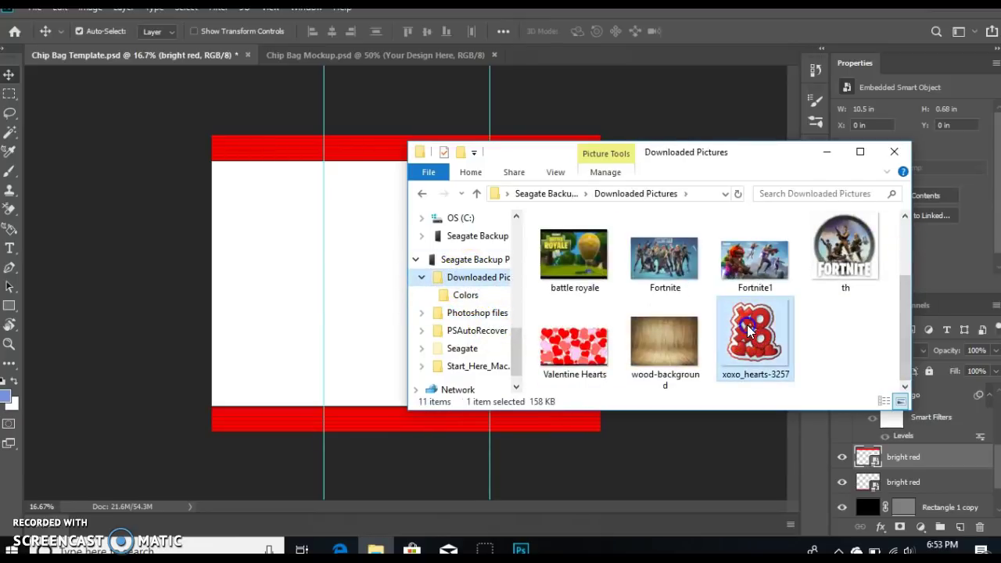
drag(748, 330, 403, 373)
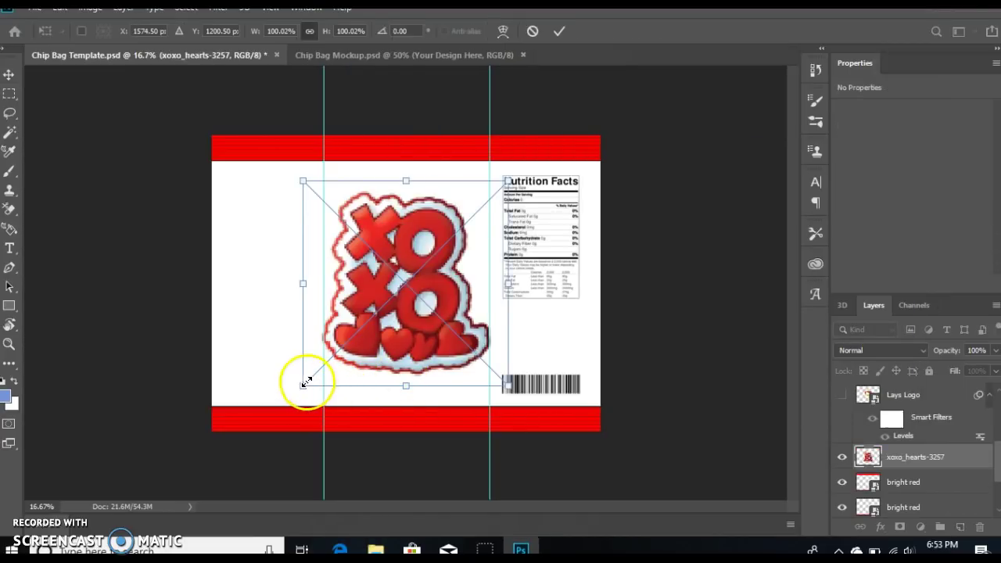
drag(305, 383, 395, 291)
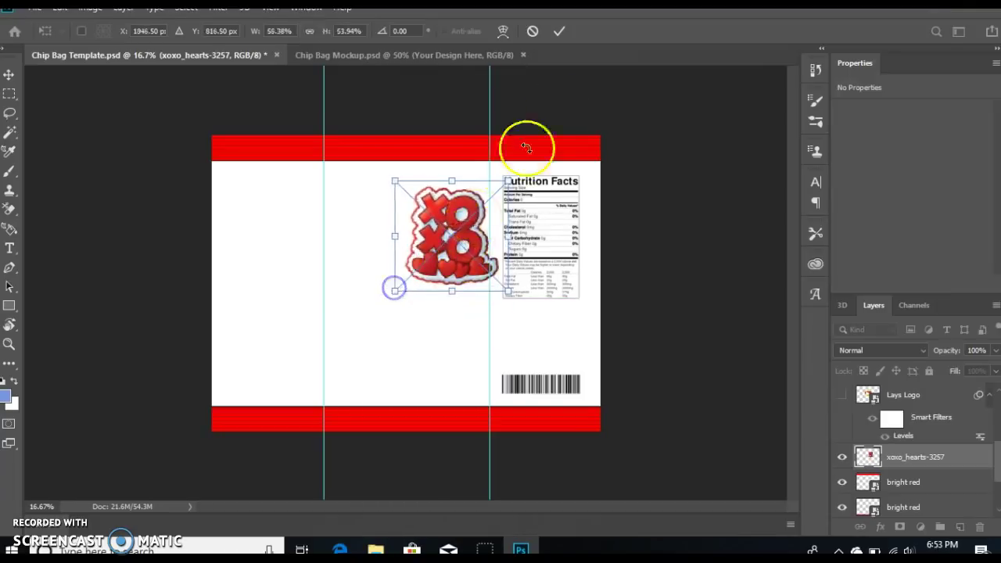
click(556, 31)
drag(461, 236, 415, 332)
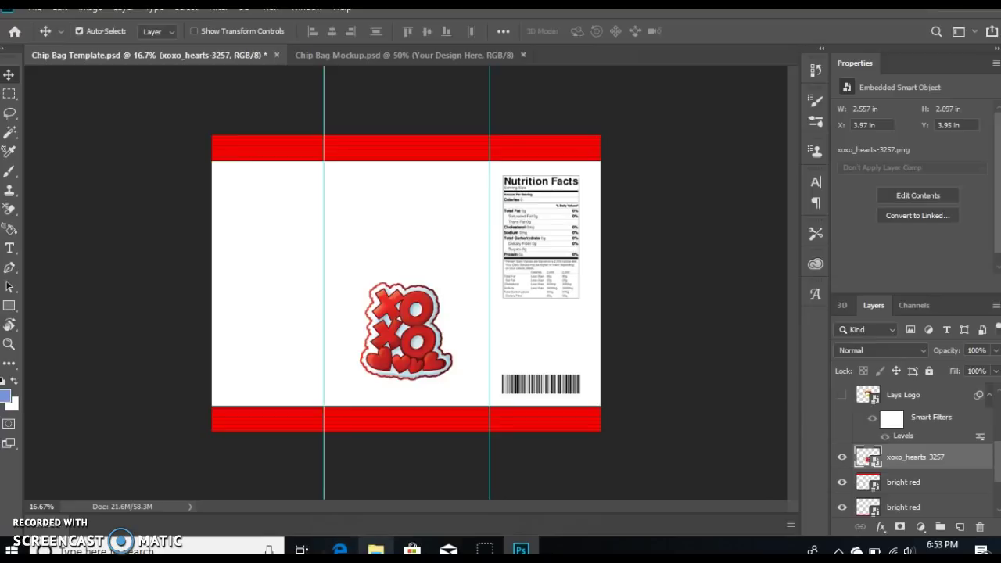
Place the Valentine Hearts image and stretch it to 11.28 × 6.99 in between the red bands.
click(376, 549)
click(583, 353)
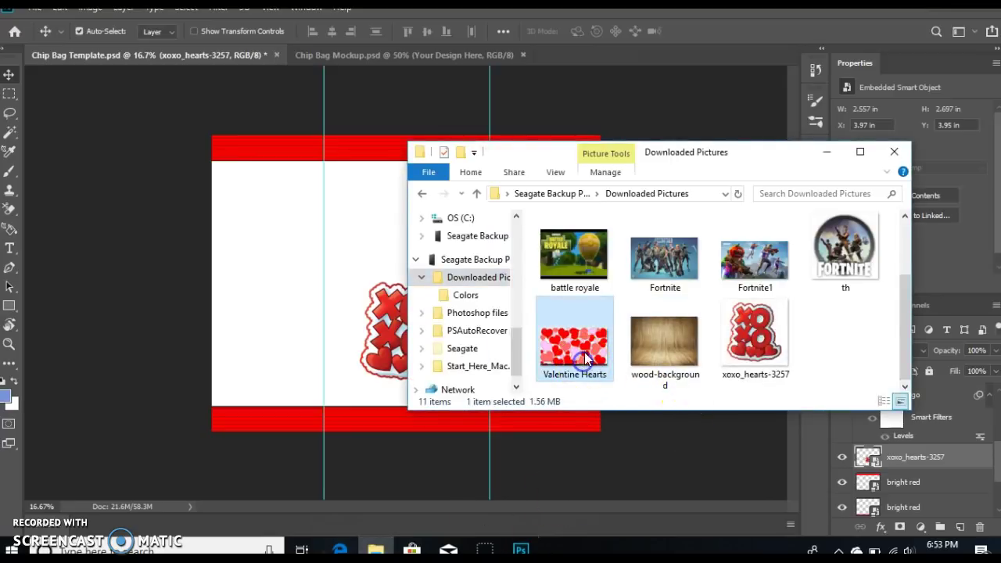
drag(586, 355, 339, 273)
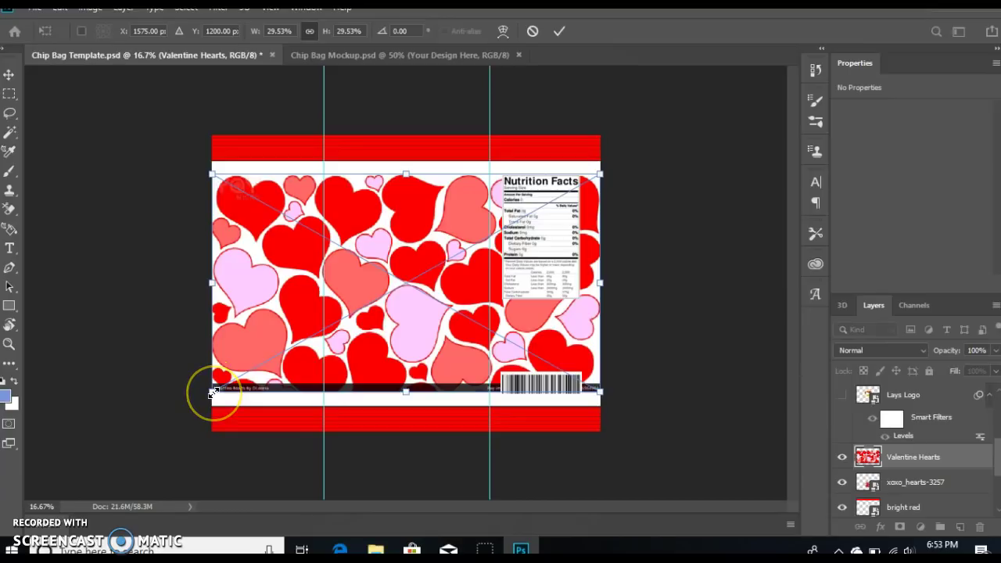
drag(212, 392, 194, 405)
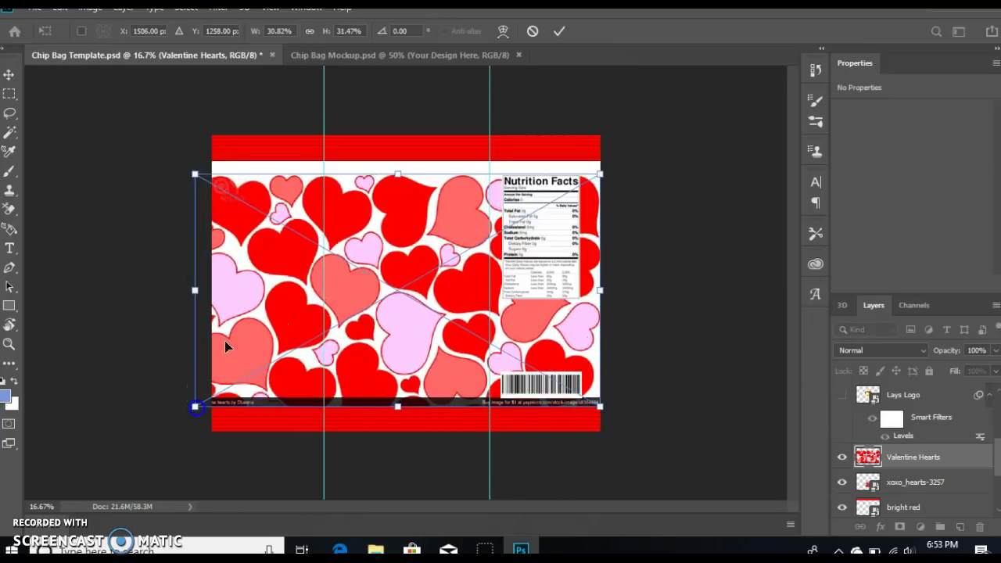
drag(197, 175, 183, 154)
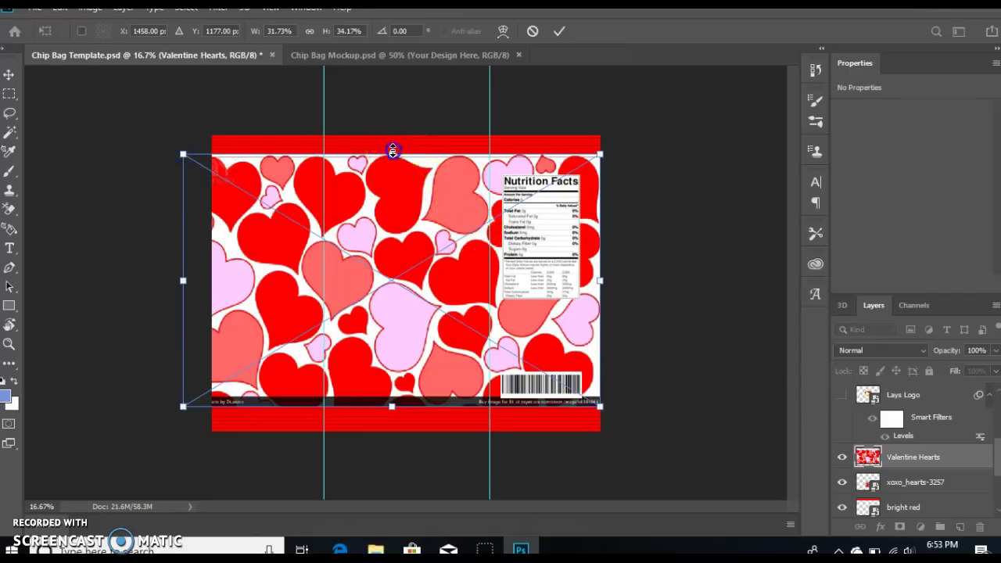
drag(391, 153, 392, 153)
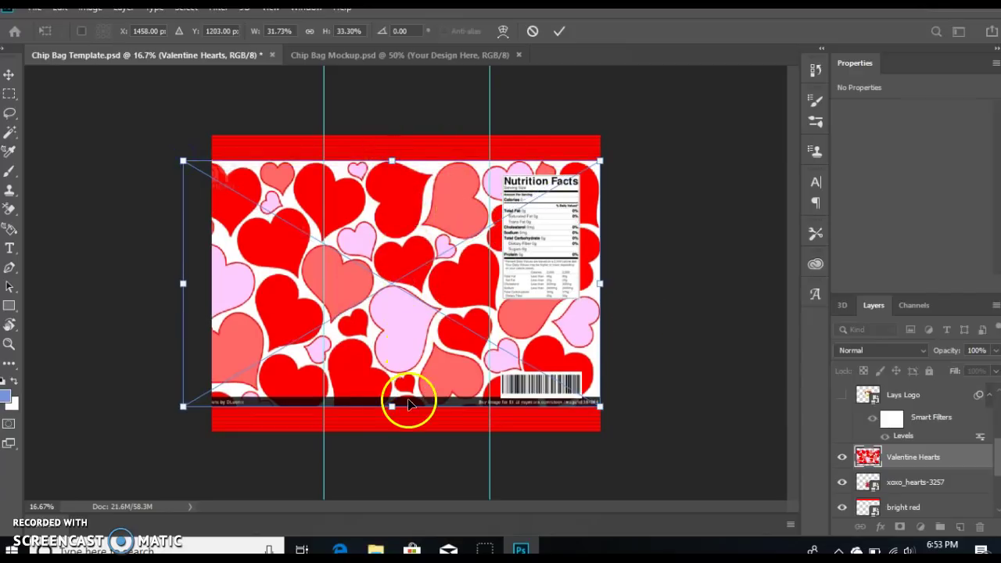
drag(391, 406, 392, 415)
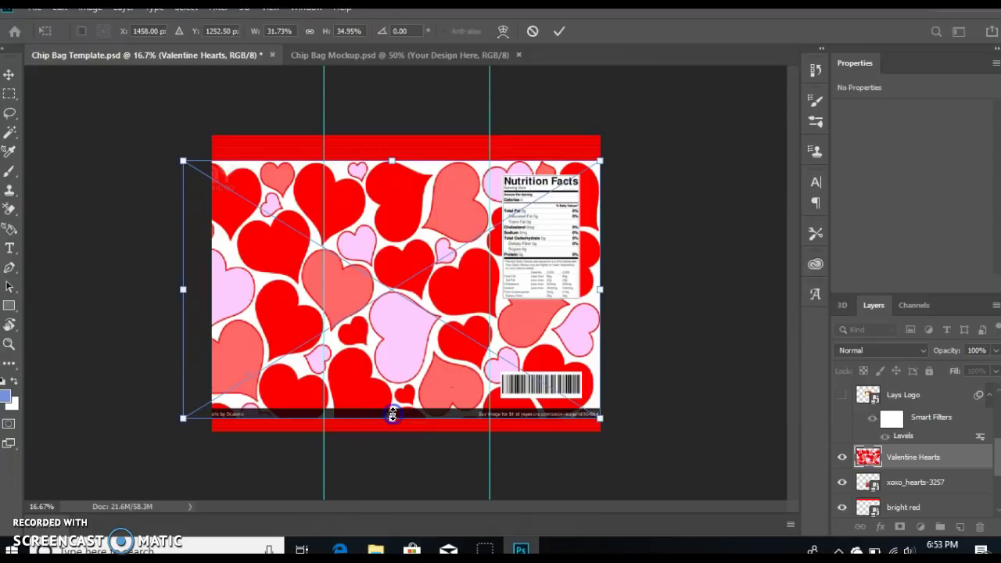
click(558, 30)
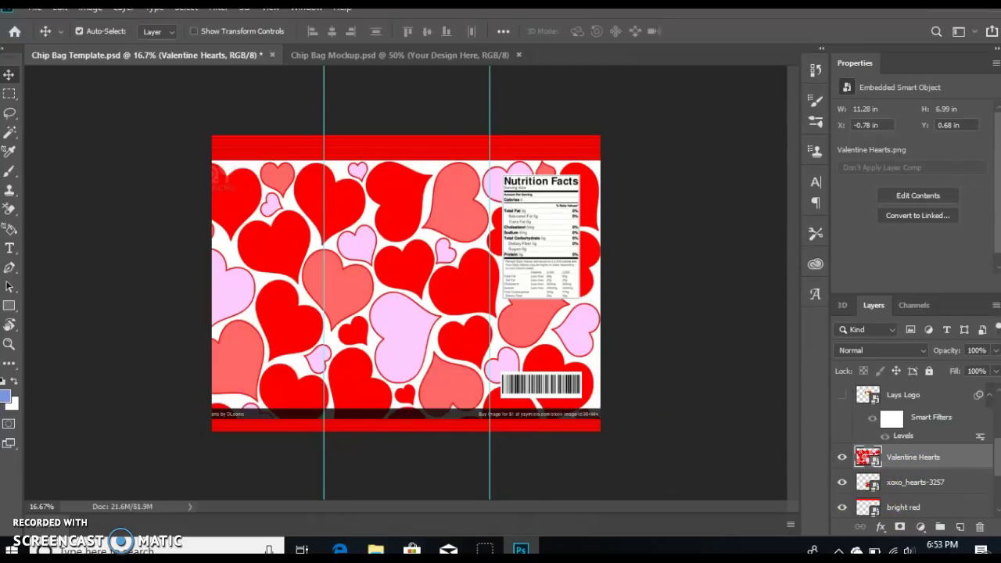
Move the bright red and xoxo_hearts-3257 layers above Valentine Hearts in the Layers panel.
drag(999, 469, 995, 483)
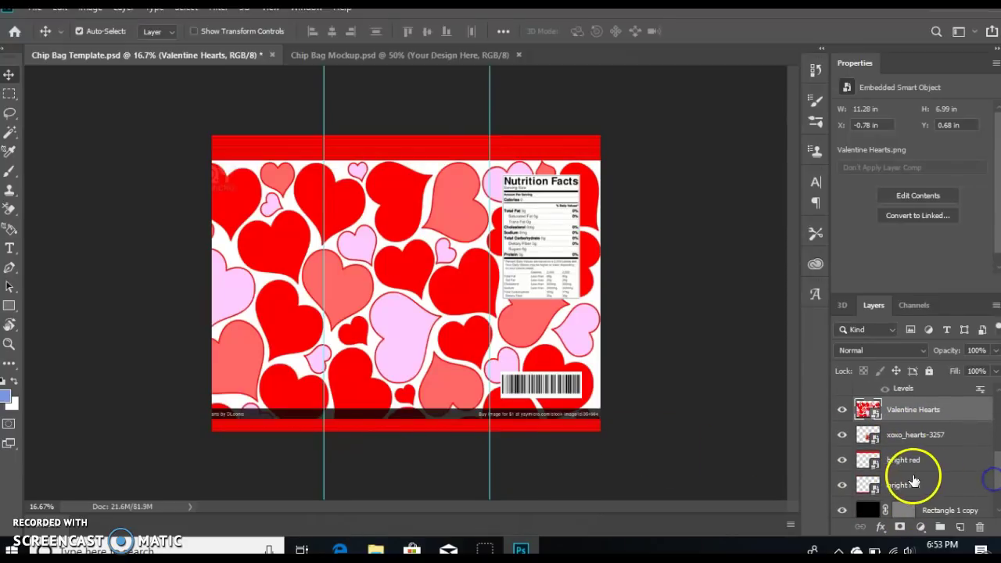
drag(907, 478, 889, 407)
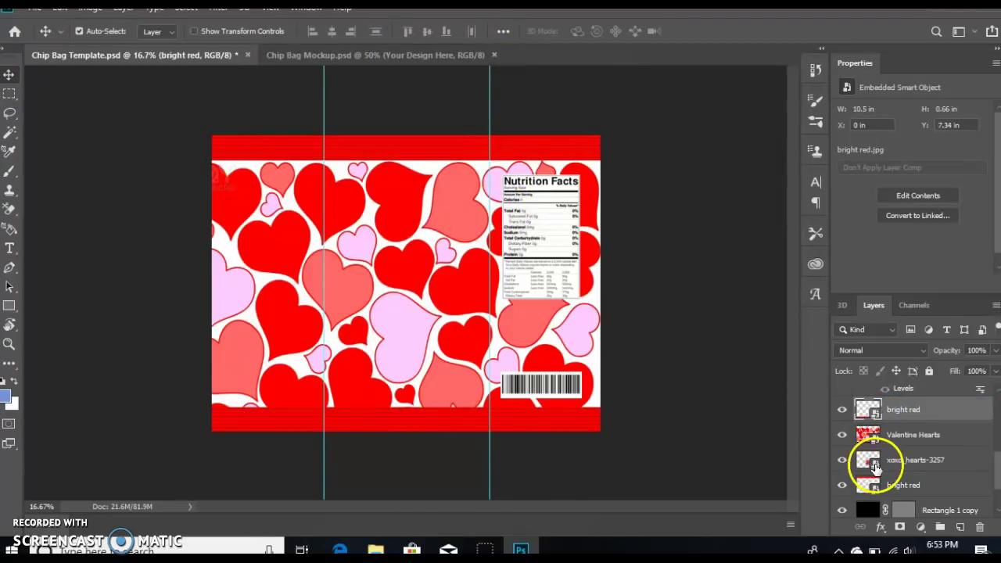
click(918, 465)
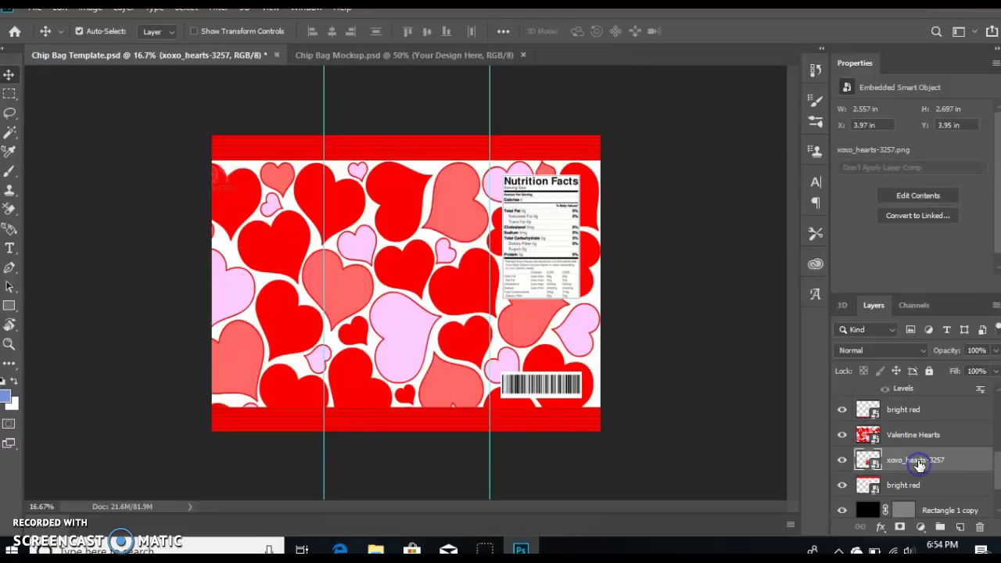
drag(919, 462, 920, 434)
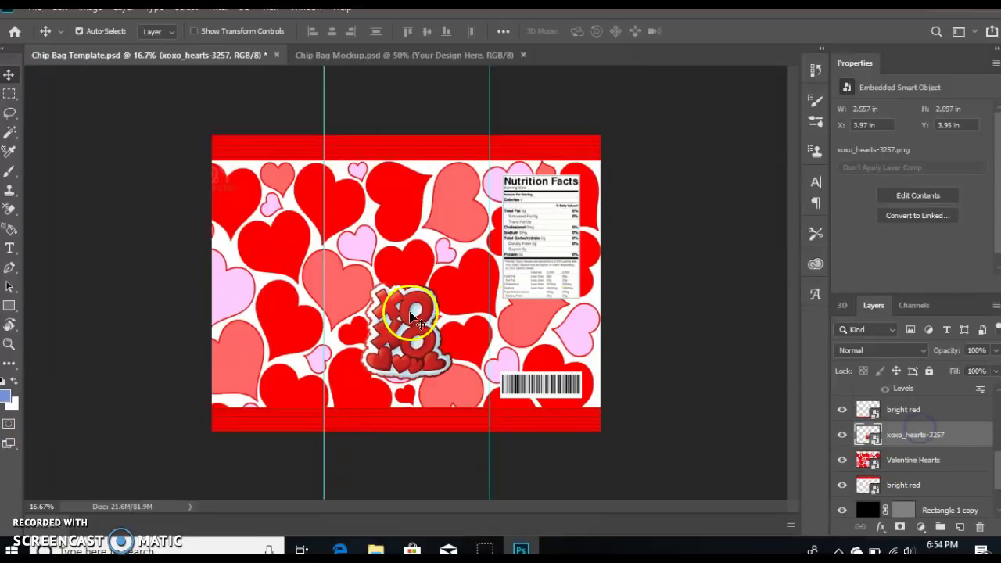
Add the text 'Happy Valentine's Day' and move it to the top of the bag front.
click(10, 249)
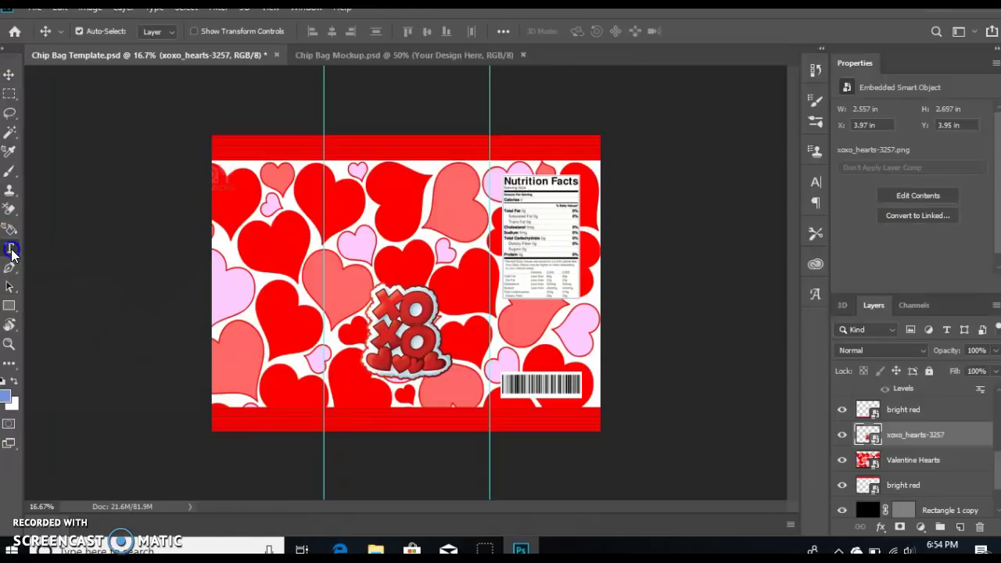
click(352, 177)
click(349, 179)
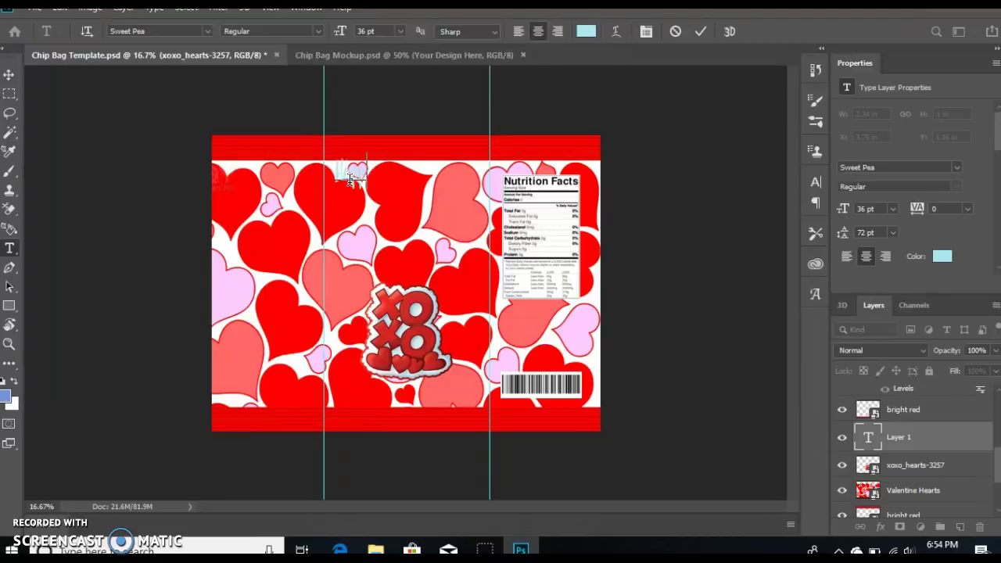
text(Happy Valentine's)
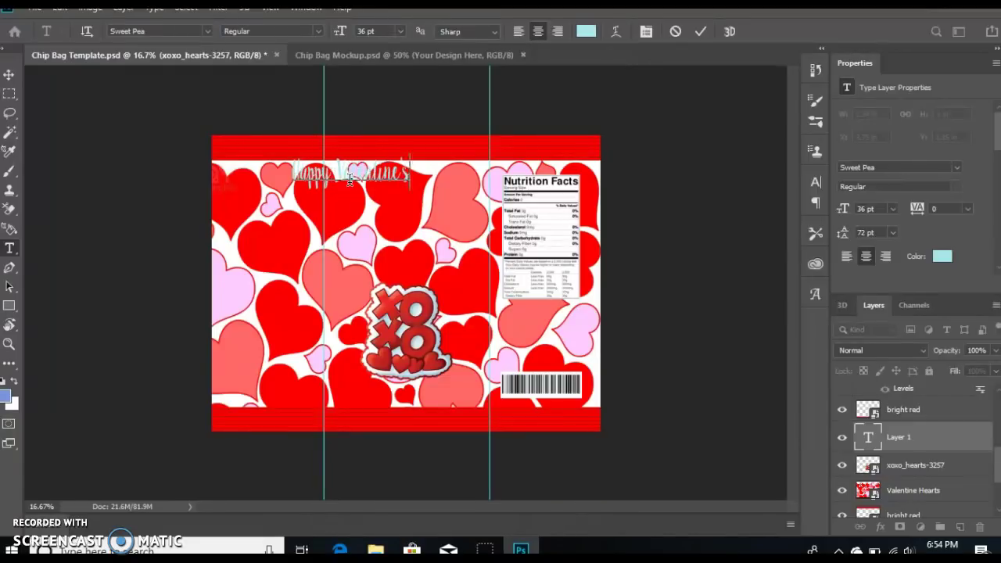
text( Day)
click(701, 33)
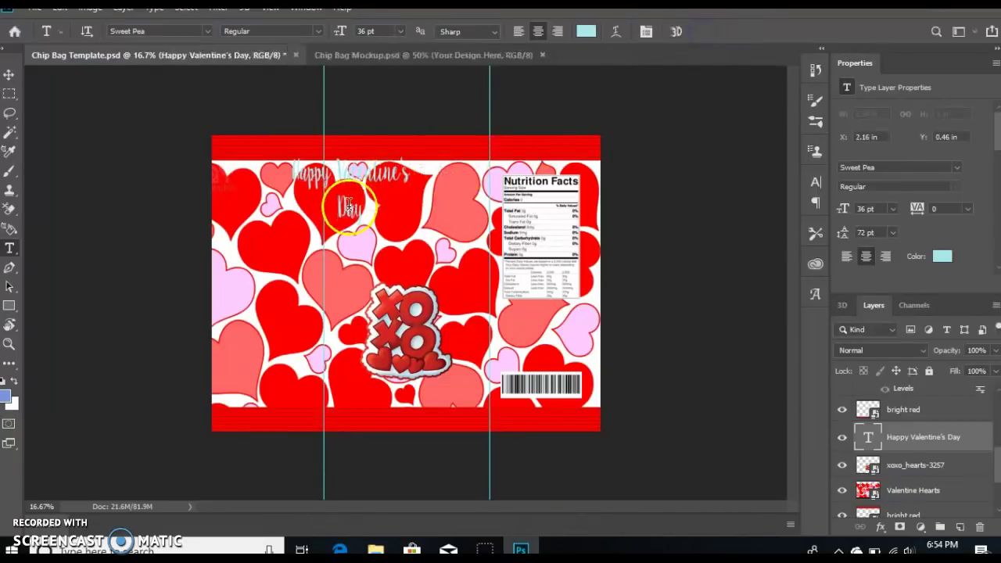
click(8, 72)
drag(338, 172, 396, 194)
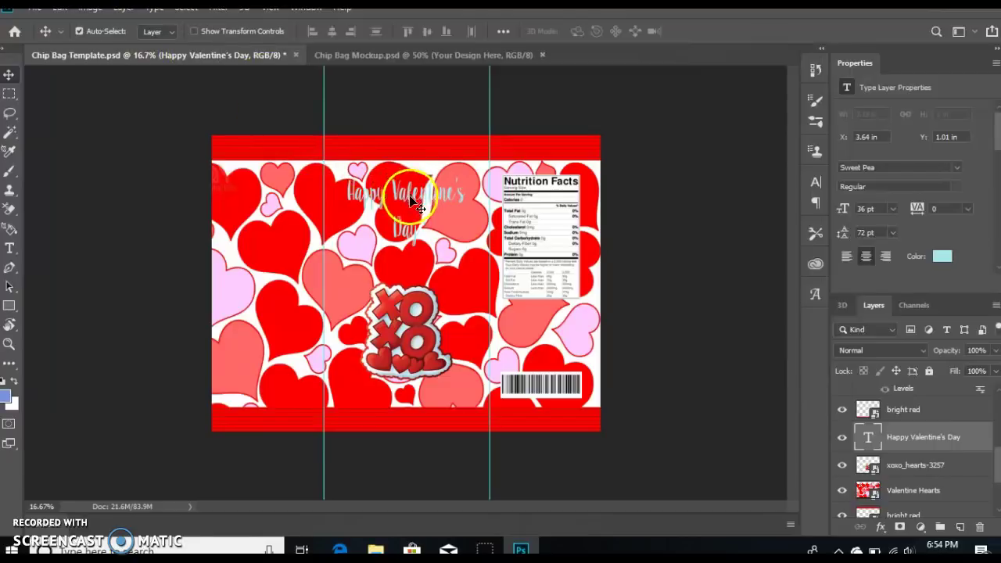
Give the greeting a low-opacity drop shadow and an 18 px dark outside stroke.
click(122, 10)
click(211, 148)
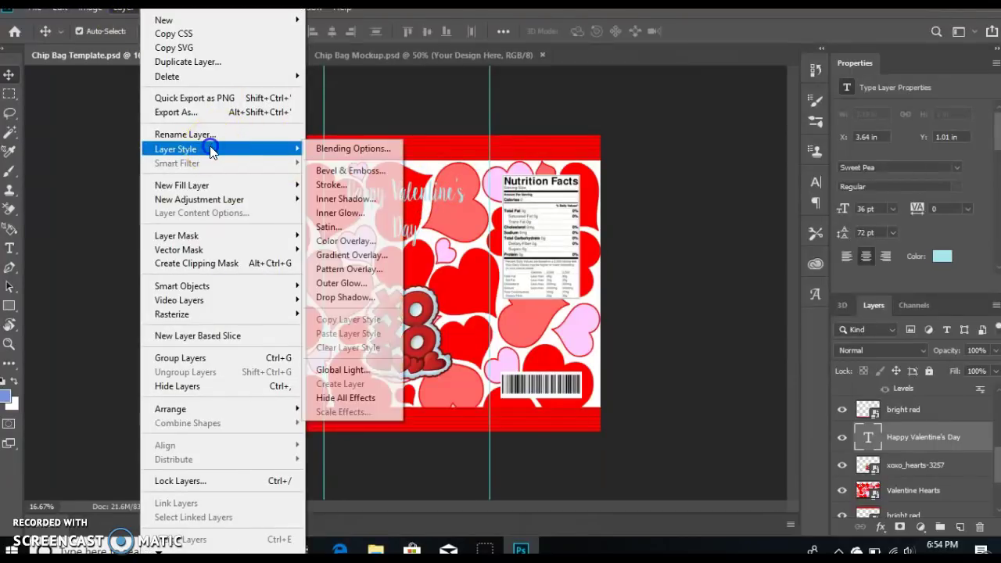
click(353, 150)
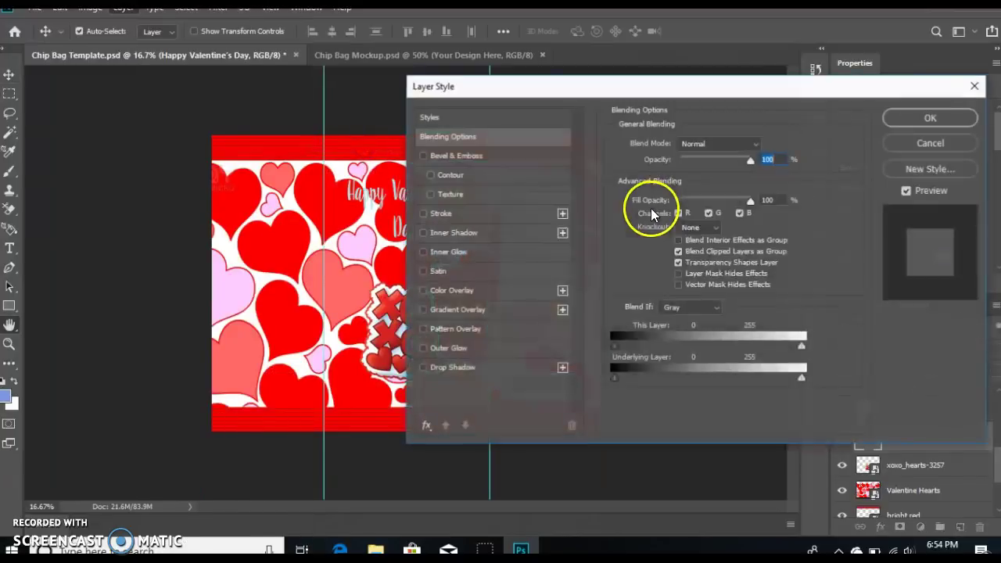
drag(644, 89, 733, 88)
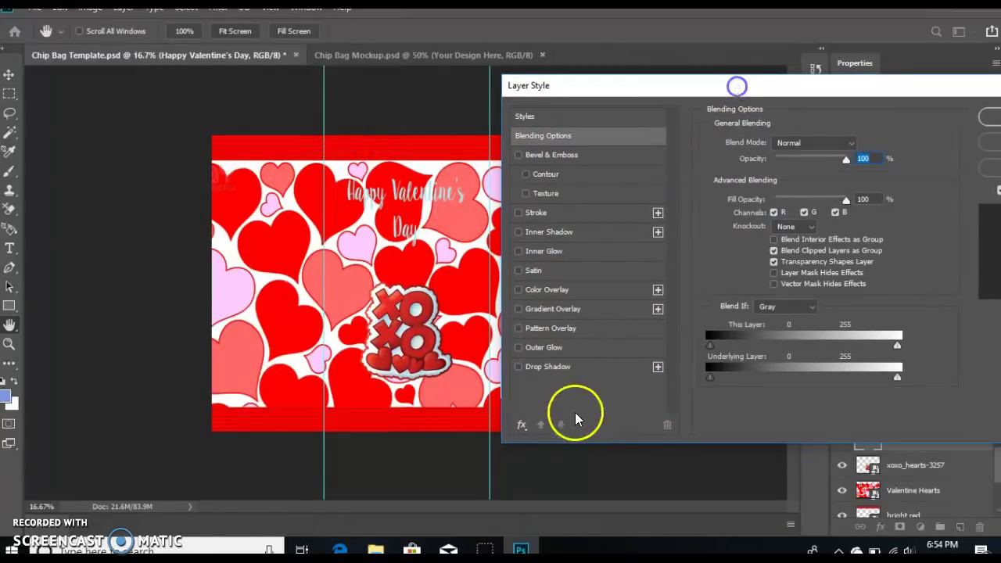
click(557, 366)
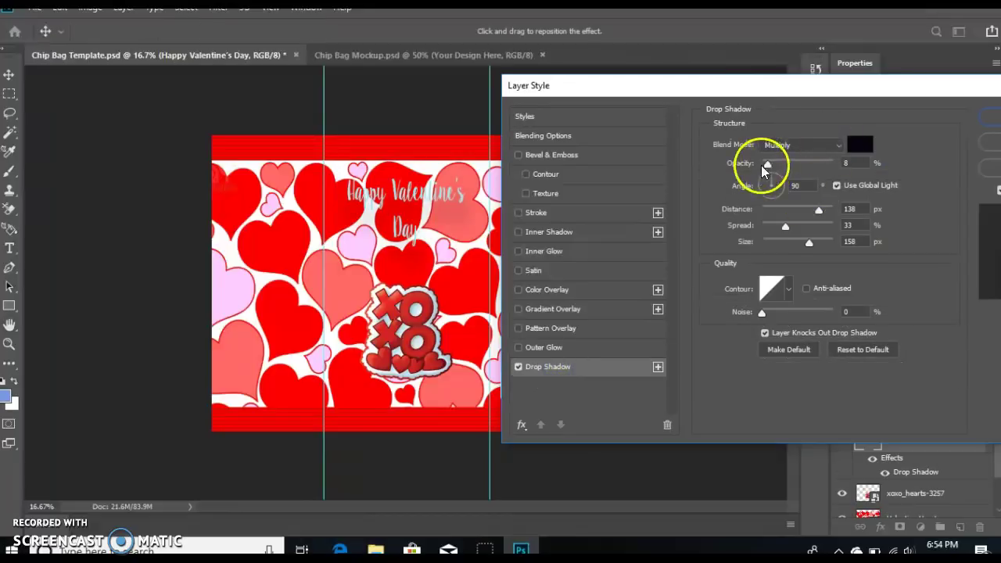
mouse_move(763, 171)
mouse_down()
mouse_move(787, 159)
mouse_move(764, 160)
mouse_up()
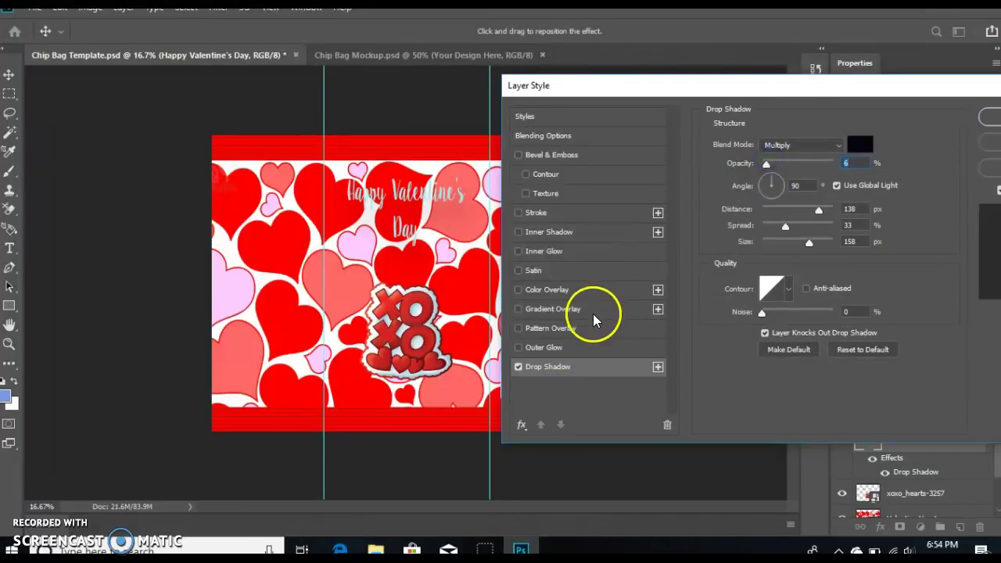
click(550, 212)
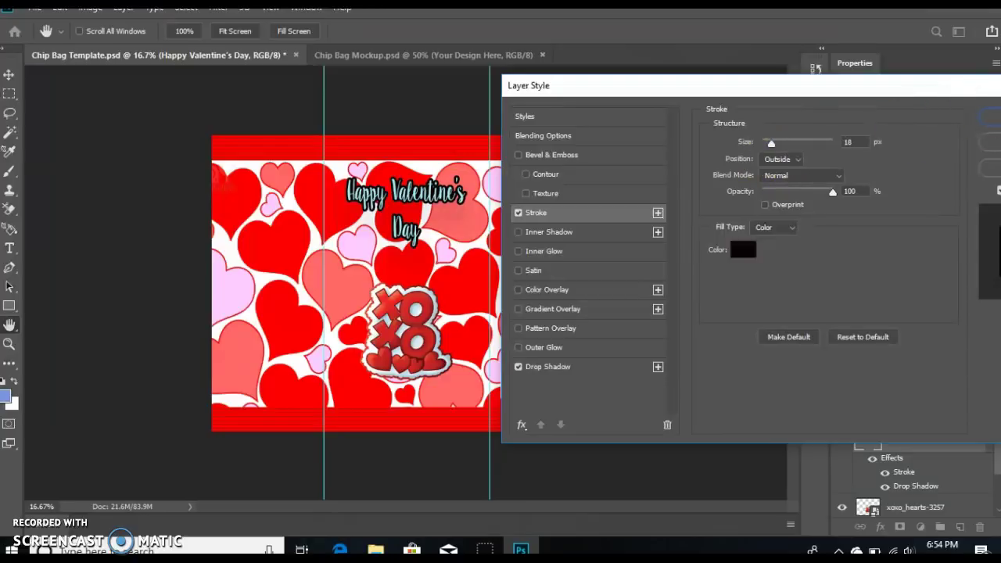
click(988, 119)
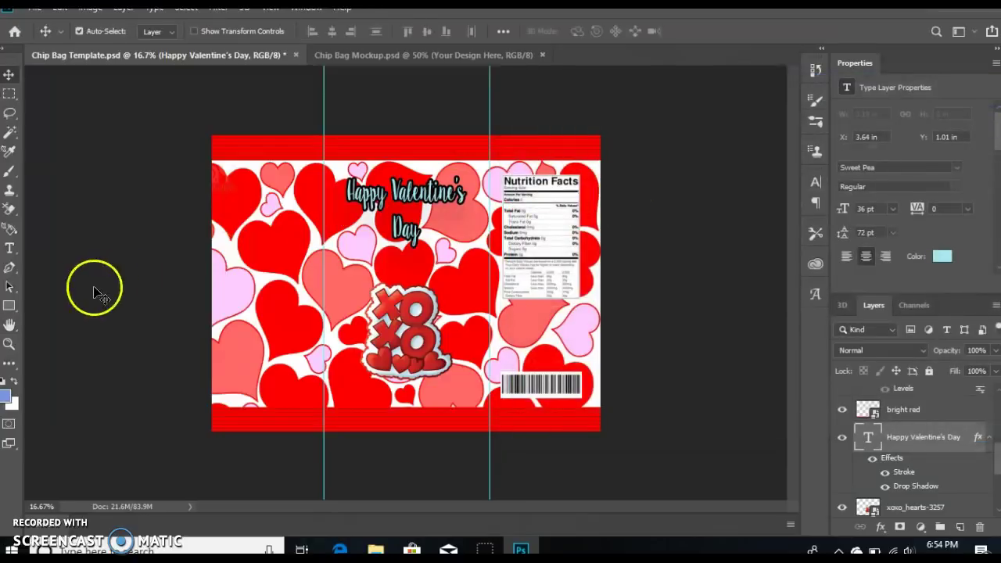
Create a text layer with the slogan 'You're all that and a bag of chips!!'.
click(9, 249)
click(238, 185)
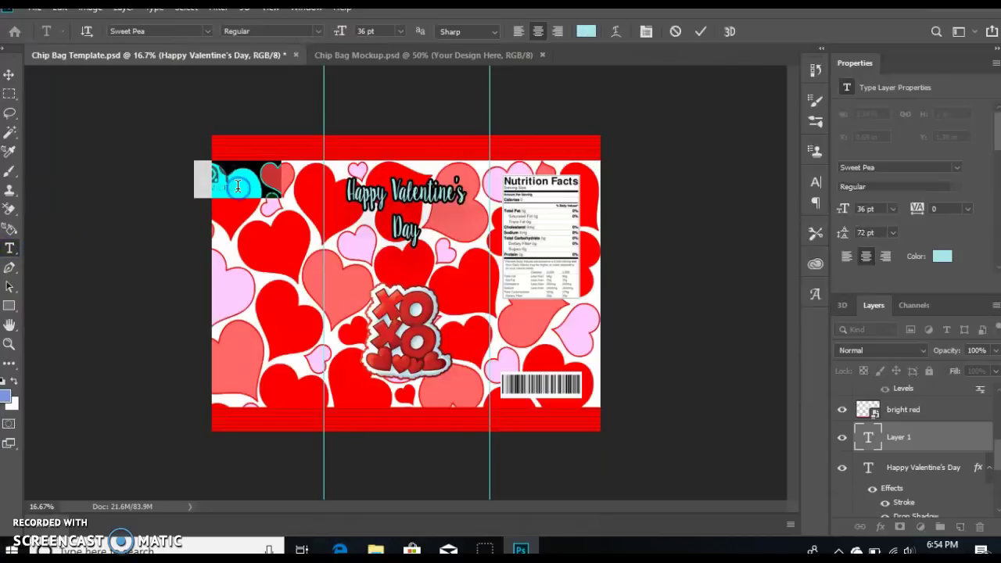
key(BackSpace)
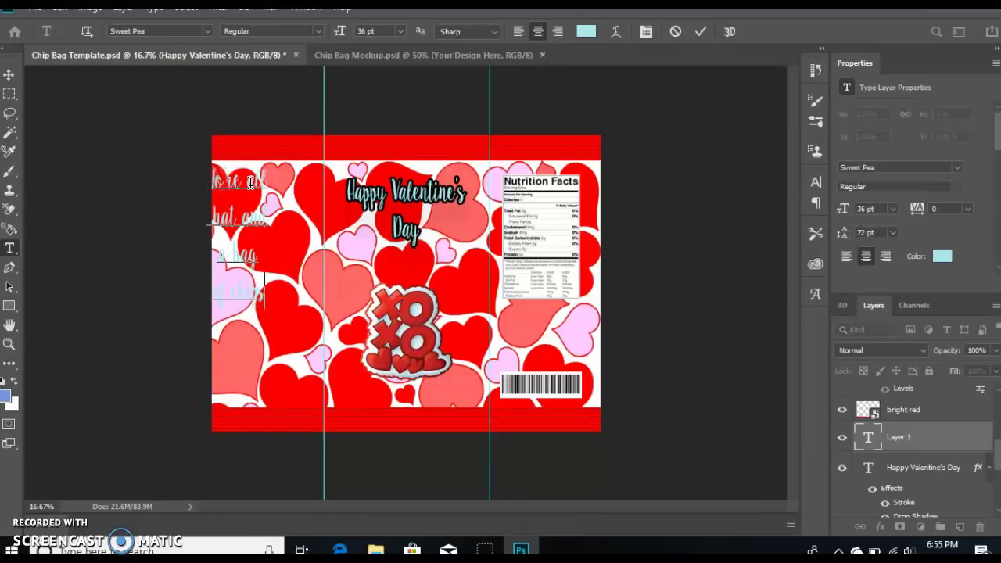
click(705, 35)
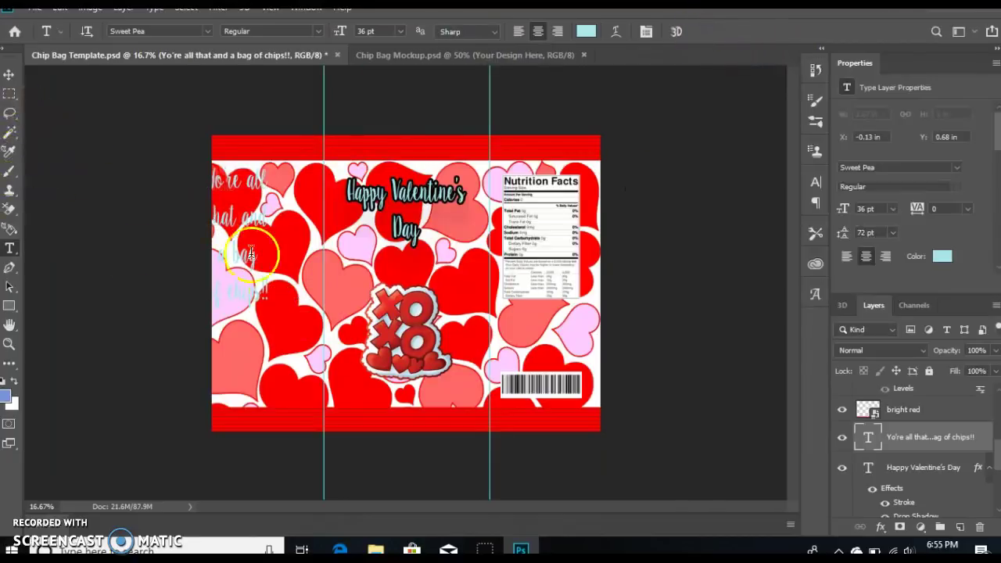
Move the slogan onto the bag's left panel and fix the typo in 'You're'.
click(923, 437)
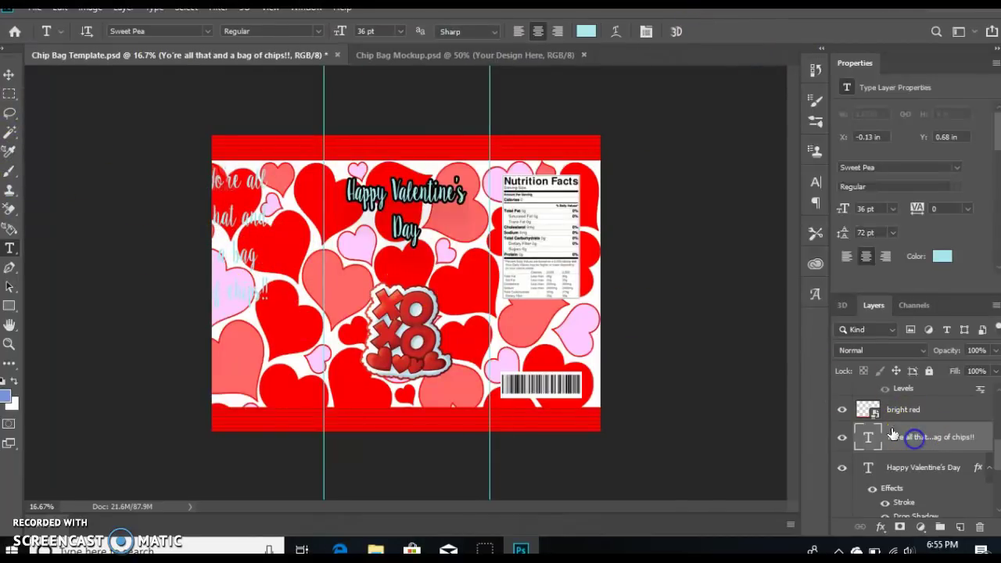
click(9, 74)
drag(245, 264, 271, 249)
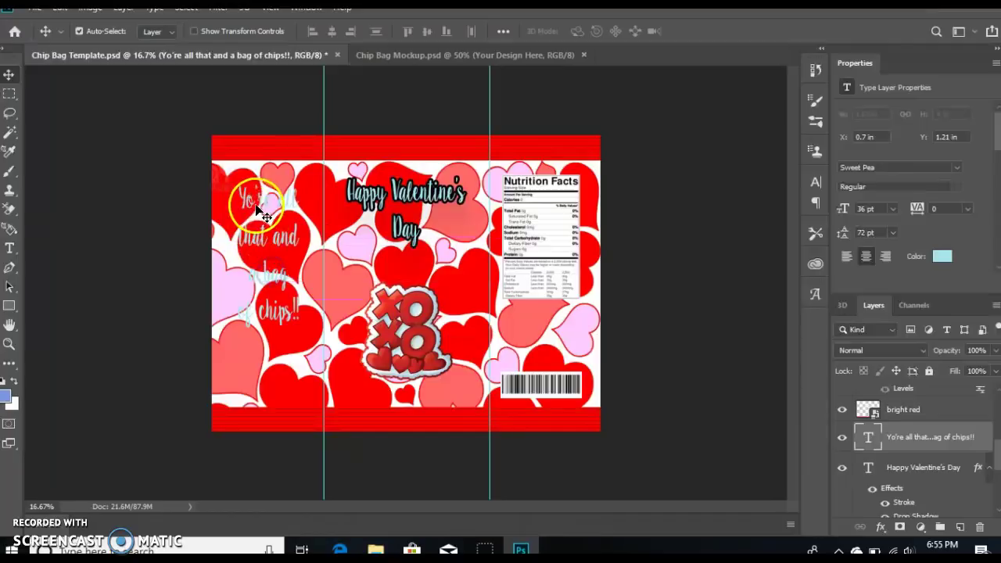
double_click(259, 199)
click(260, 200)
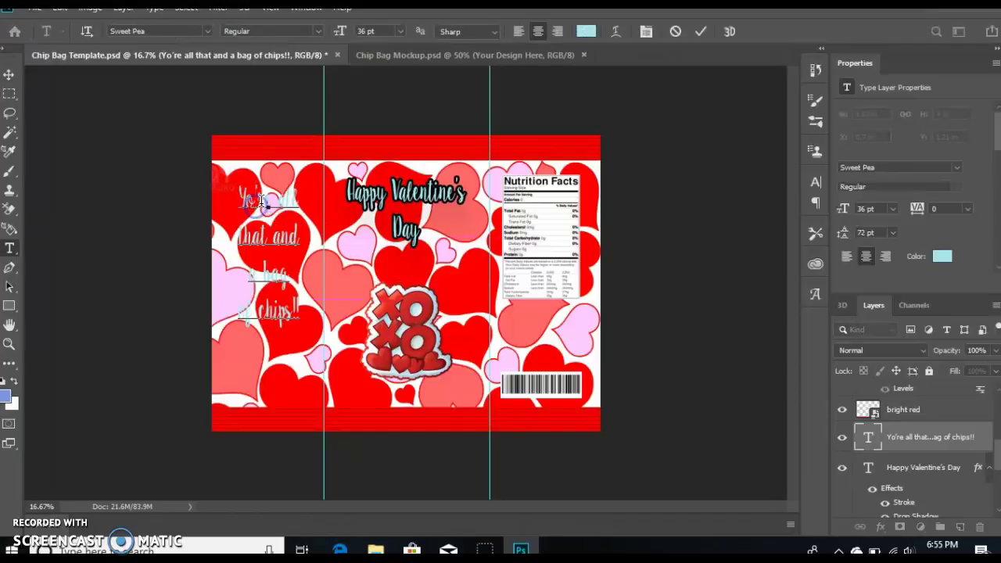
text(u)
click(304, 197)
click(701, 33)
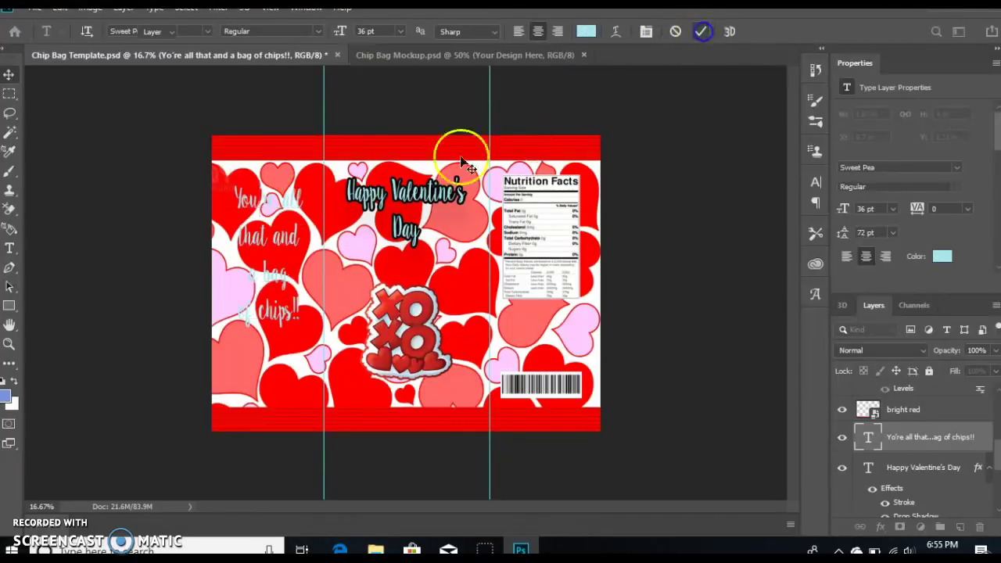
key(v)
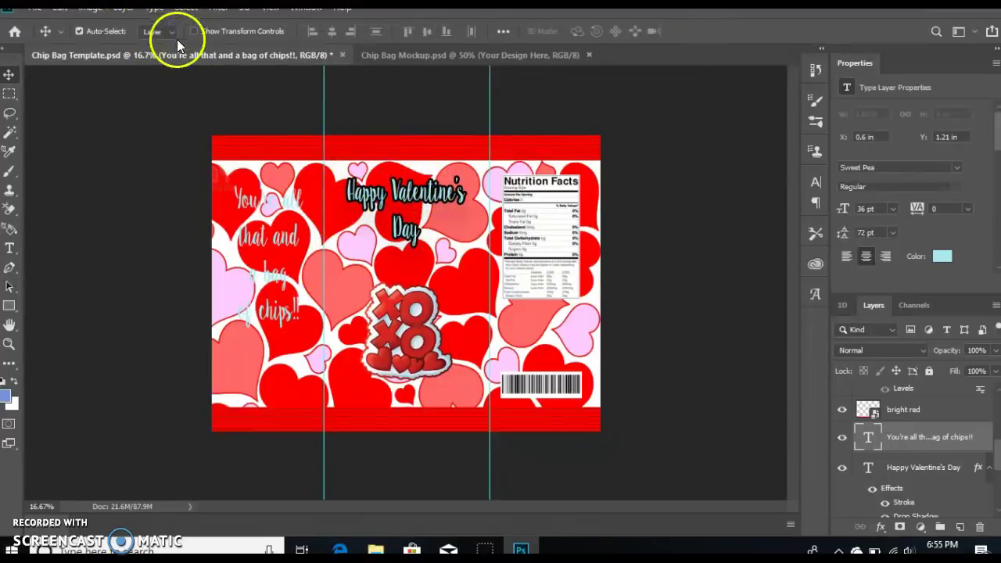
Apply the same drop shadow and dark outline stroke to the slogan text.
click(123, 7)
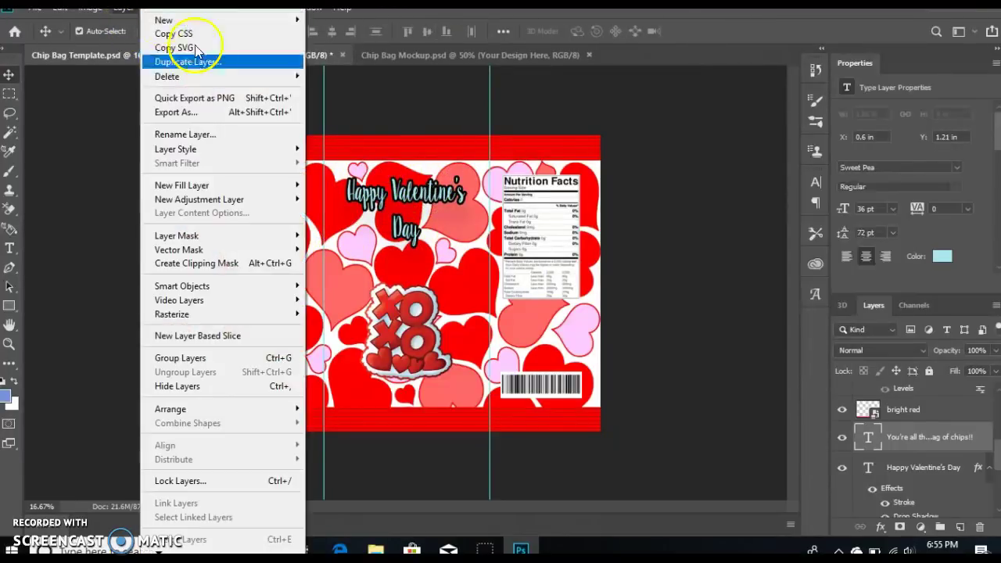
click(201, 149)
click(341, 150)
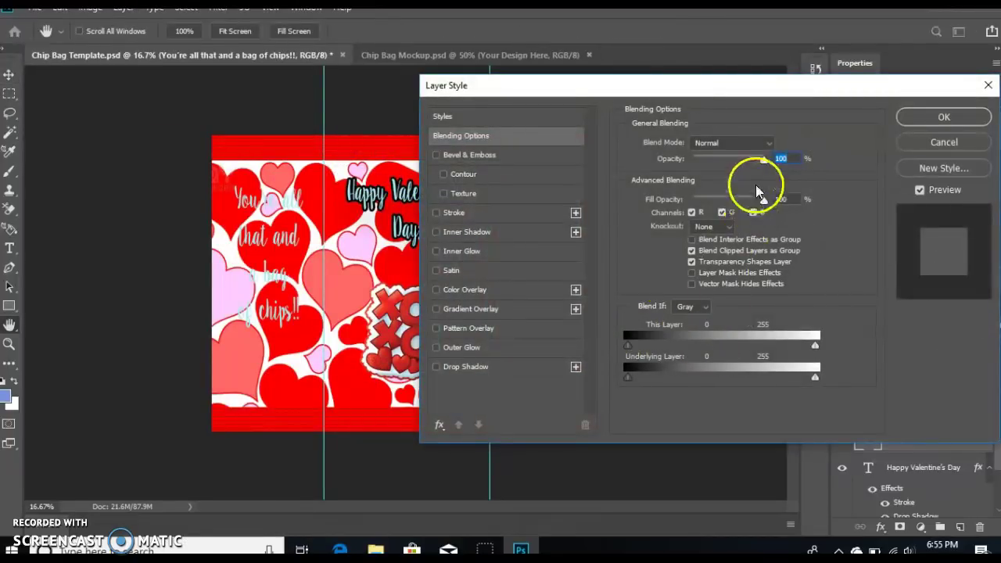
click(476, 369)
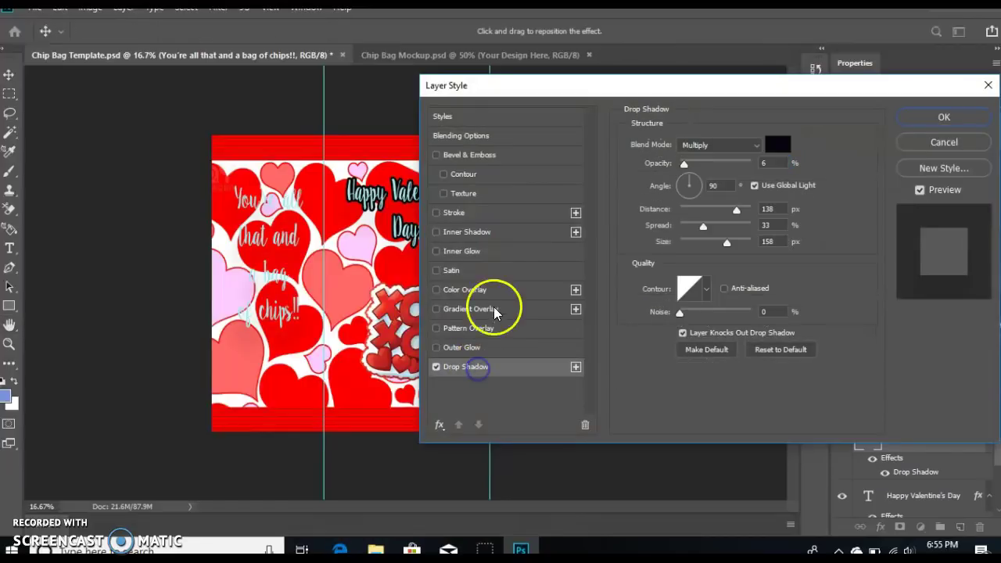
click(459, 215)
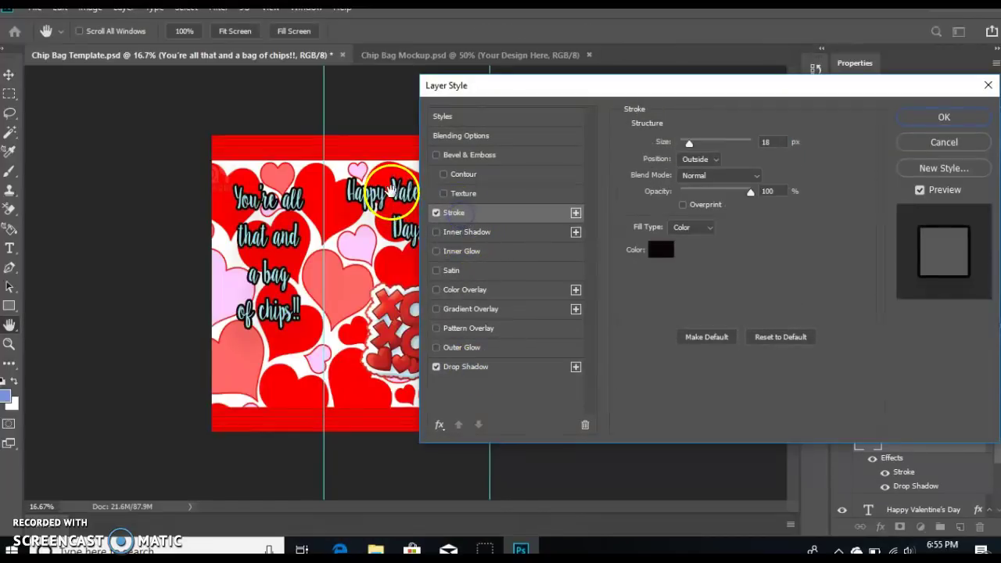
click(920, 119)
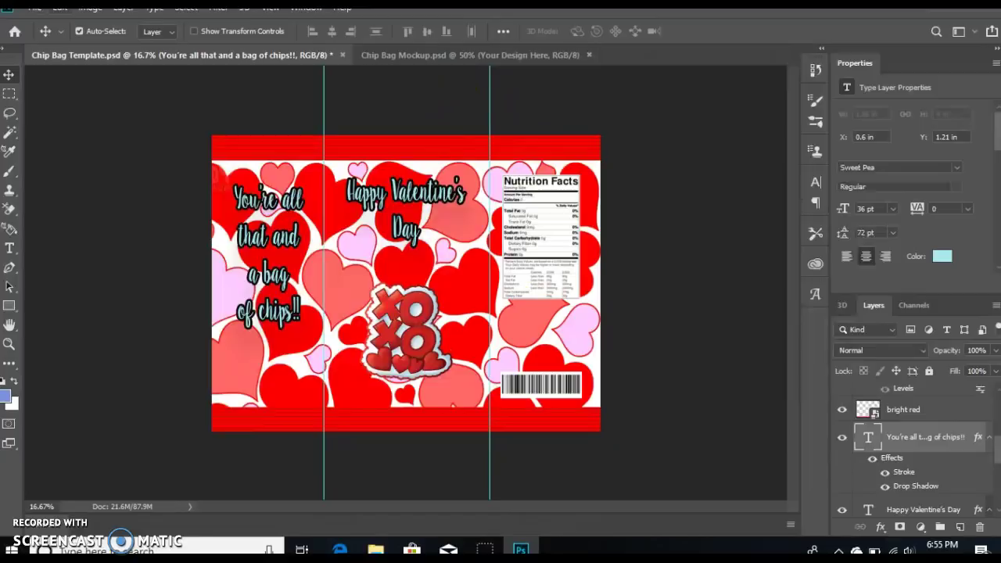
Save the template as a JPEG, then switch to the Chip Bag Mockup.psd document.
click(35, 7)
click(90, 170)
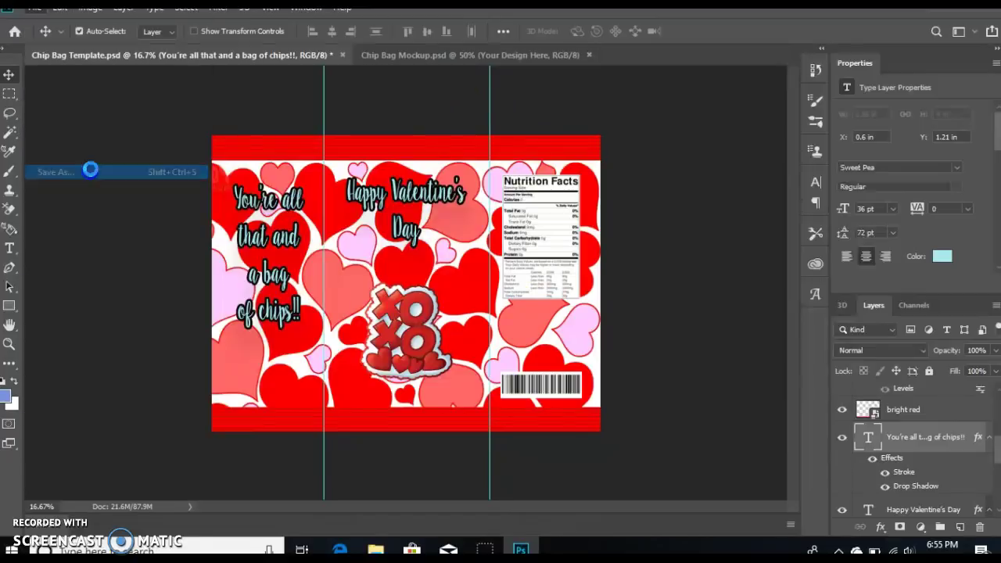
click(223, 378)
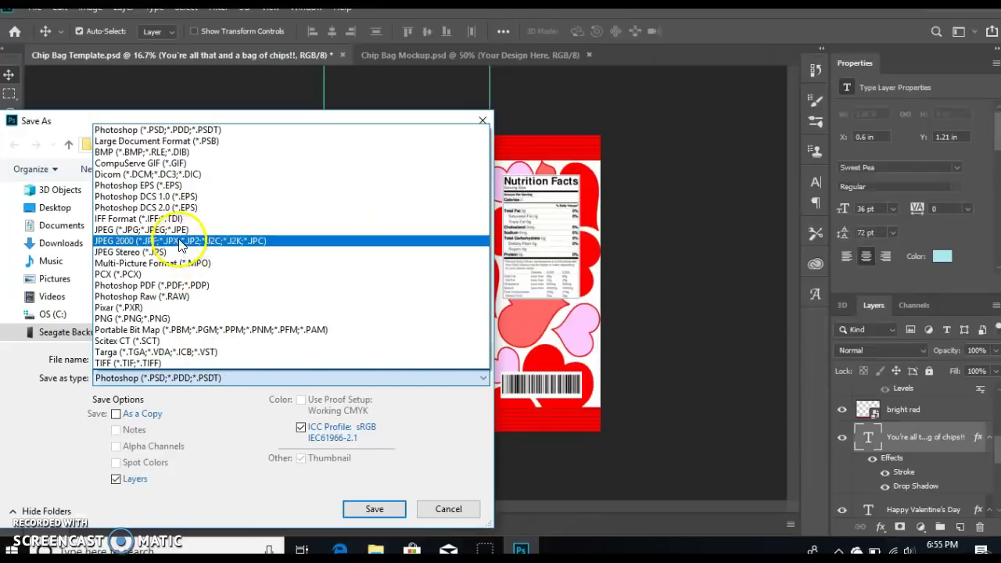
click(178, 236)
triple_click(176, 360)
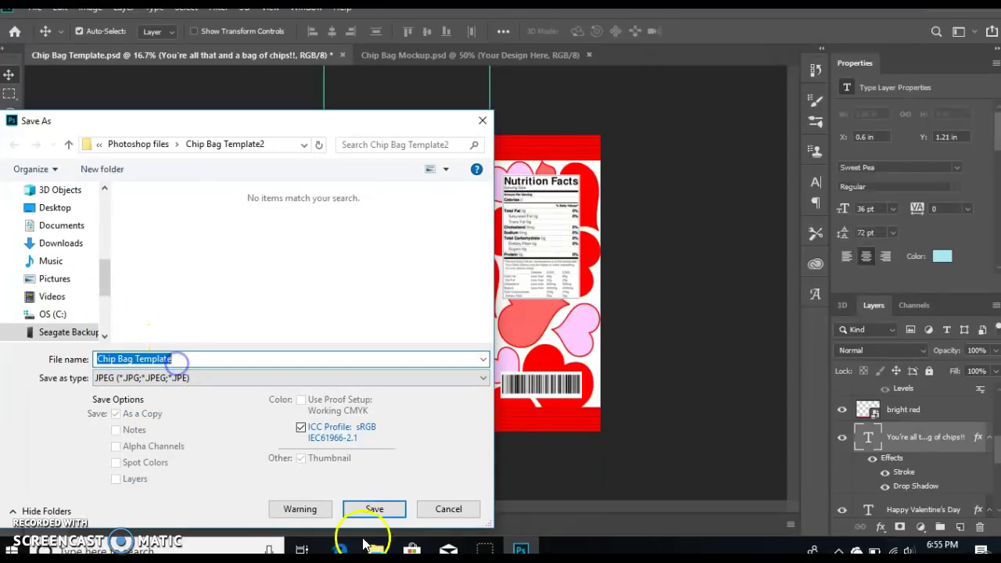
click(374, 509)
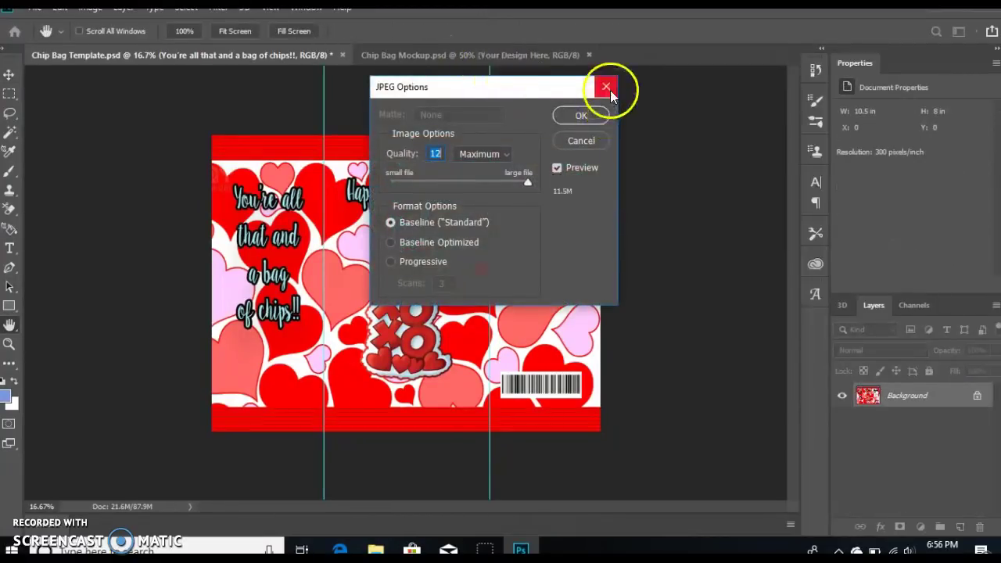
click(606, 87)
click(456, 56)
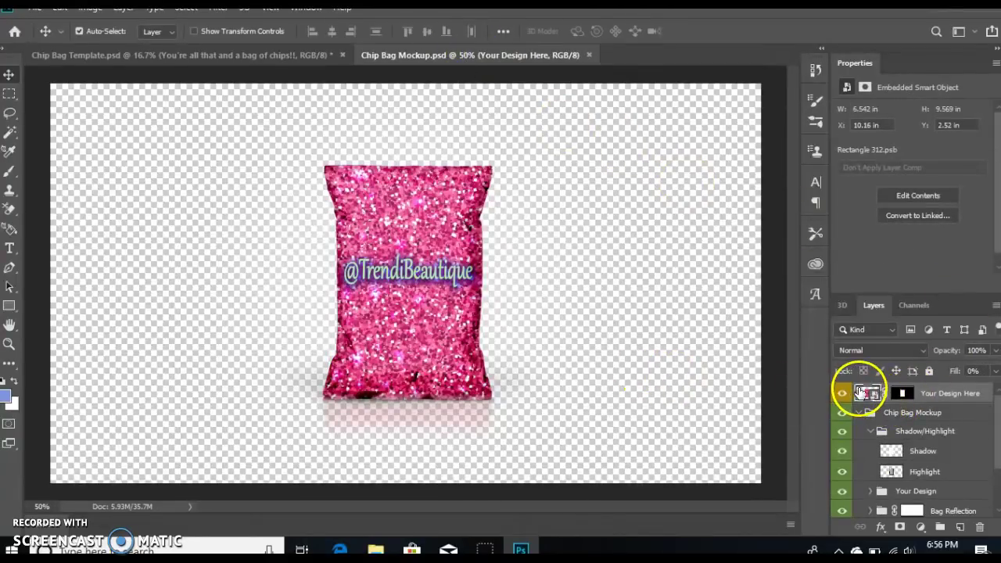
Open the Your Design Here smart object and hide its pink glitter and watermark layers.
click(867, 396)
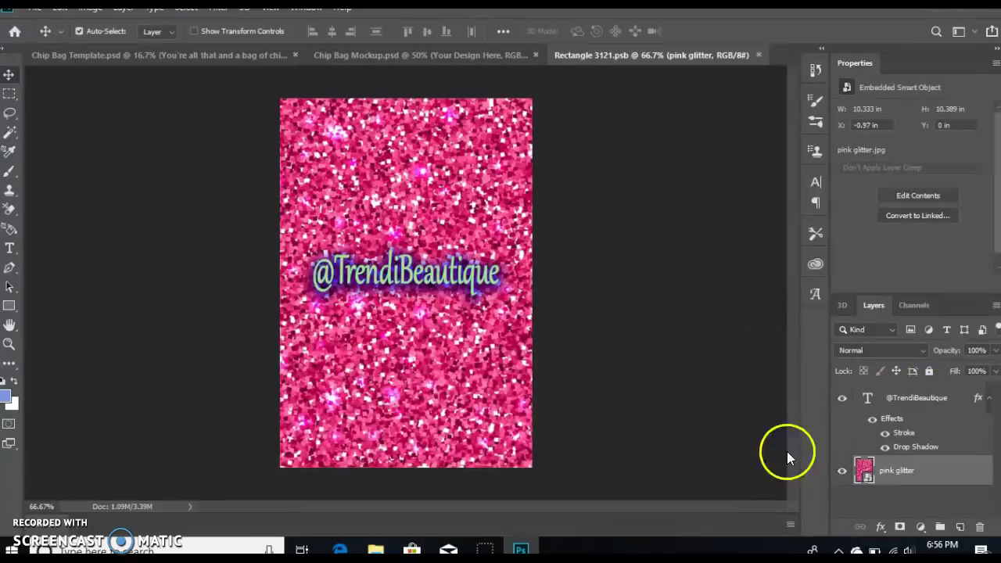
click(842, 471)
click(842, 397)
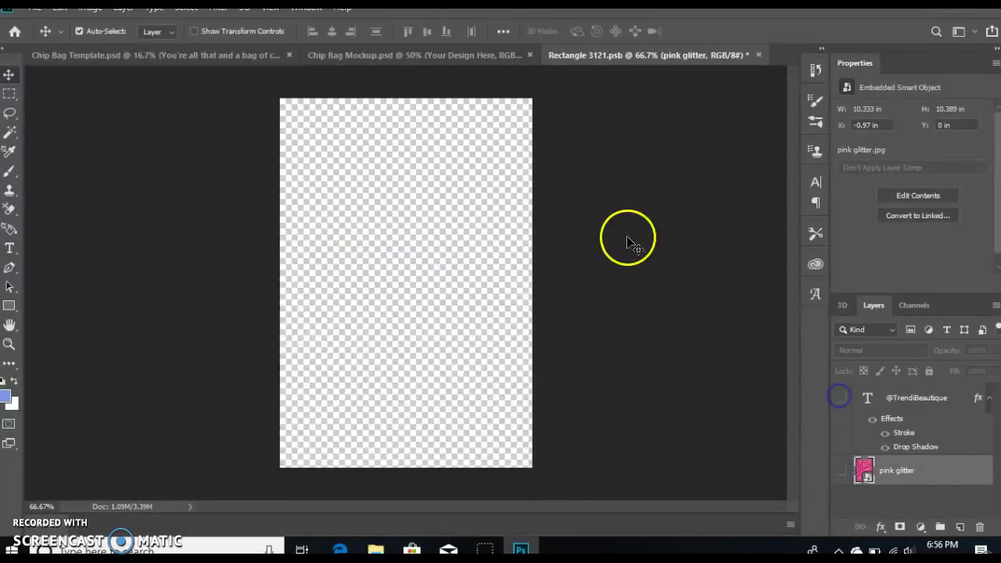
In File Explorer, go to Photoshop files and open the Chip Bag Designs folder.
click(372, 547)
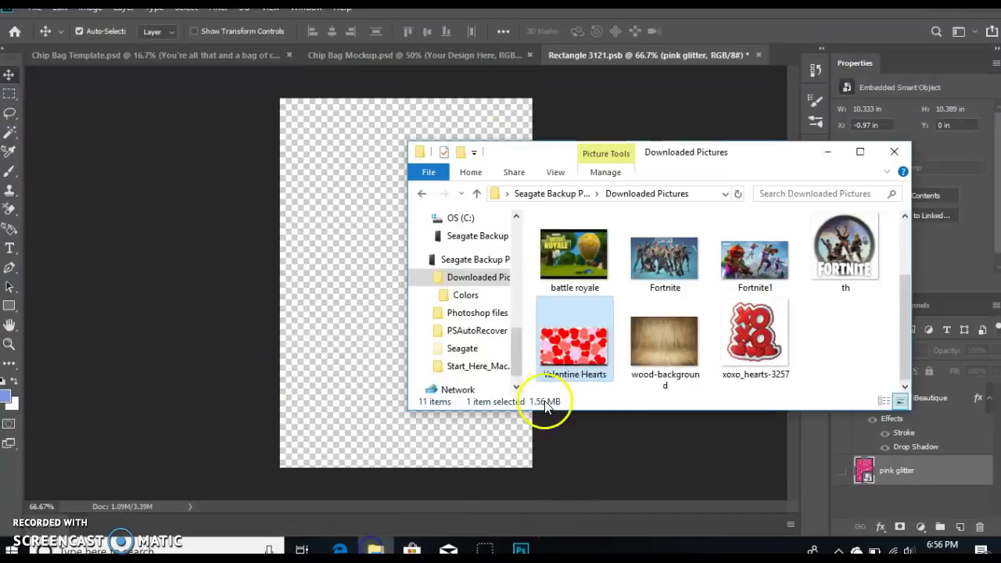
click(478, 313)
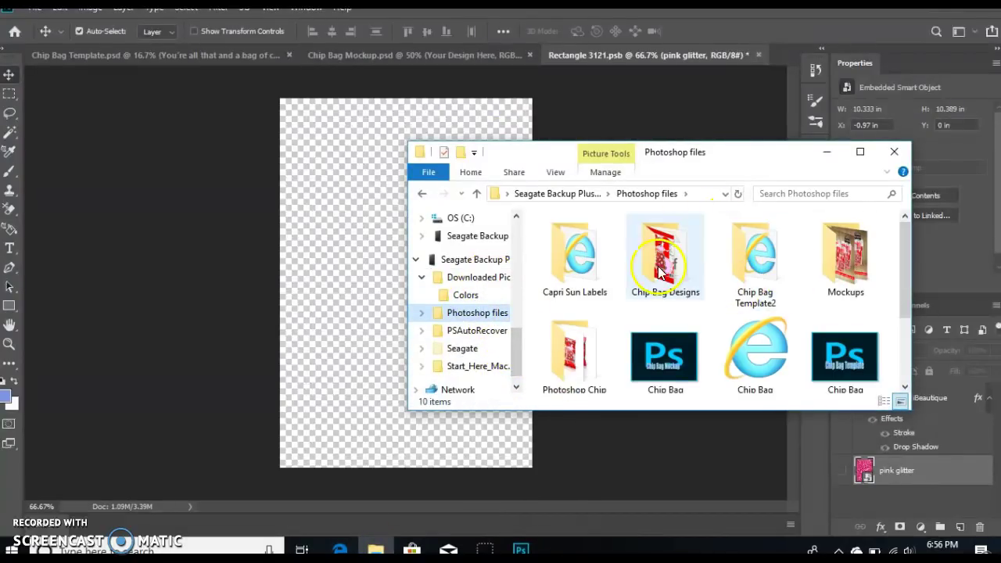
double_click(661, 262)
Drop Valentine with Hearts into Rectangle 3121.psb and scale it to cover the whole canvas.
drag(883, 274, 345, 251)
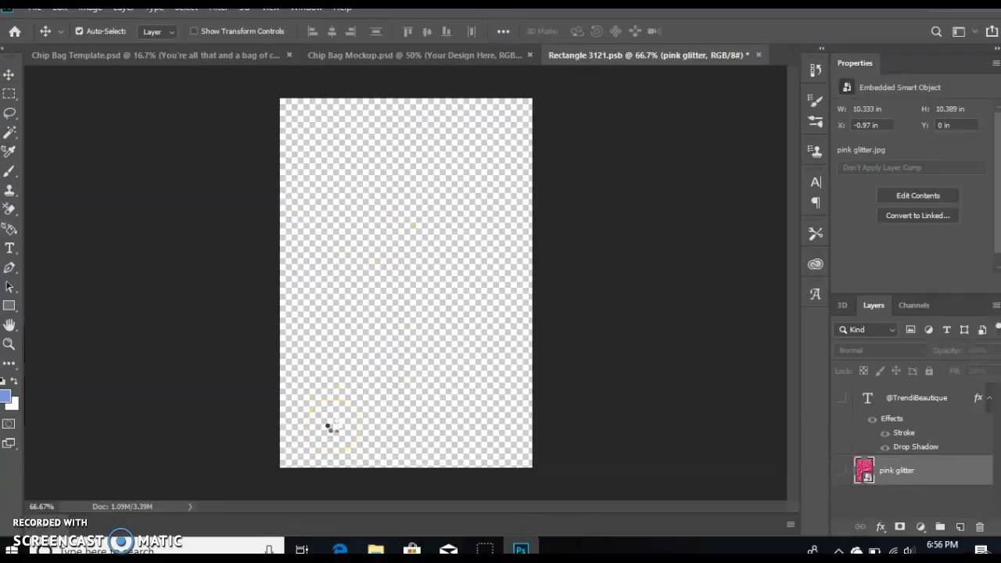
drag(279, 376, 212, 465)
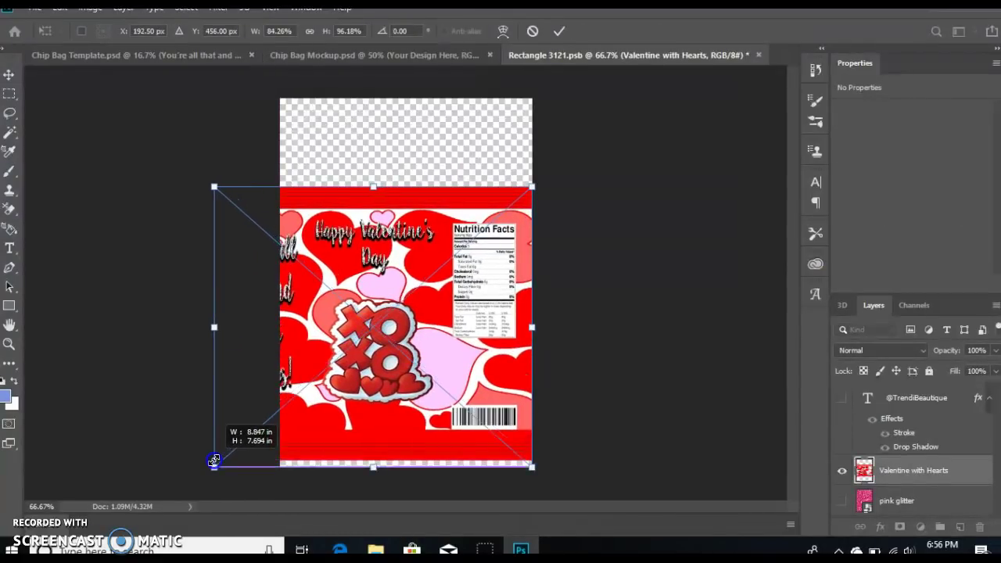
drag(210, 185, 185, 92)
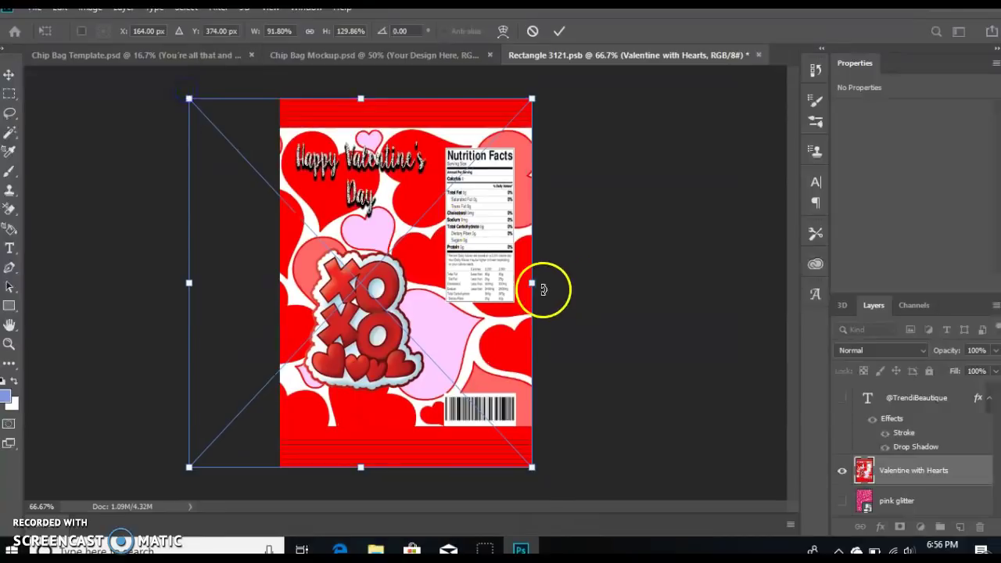
drag(531, 282, 677, 306)
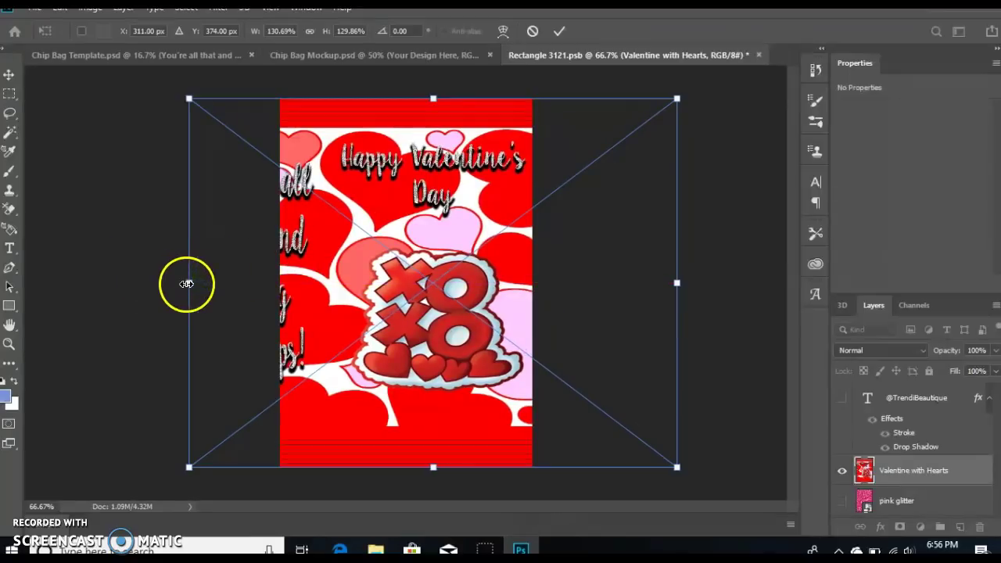
drag(187, 283, 127, 299)
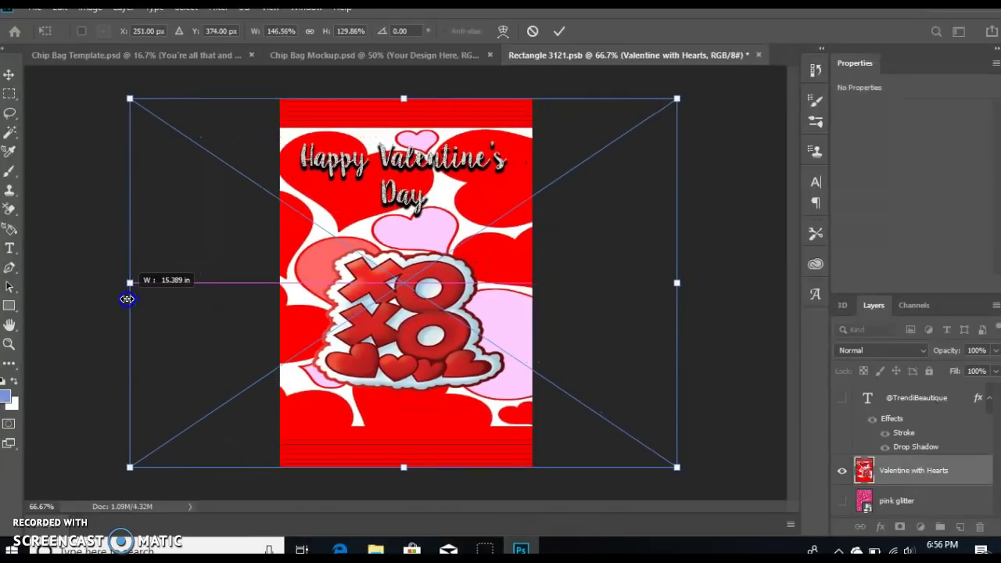
drag(404, 98, 403, 75)
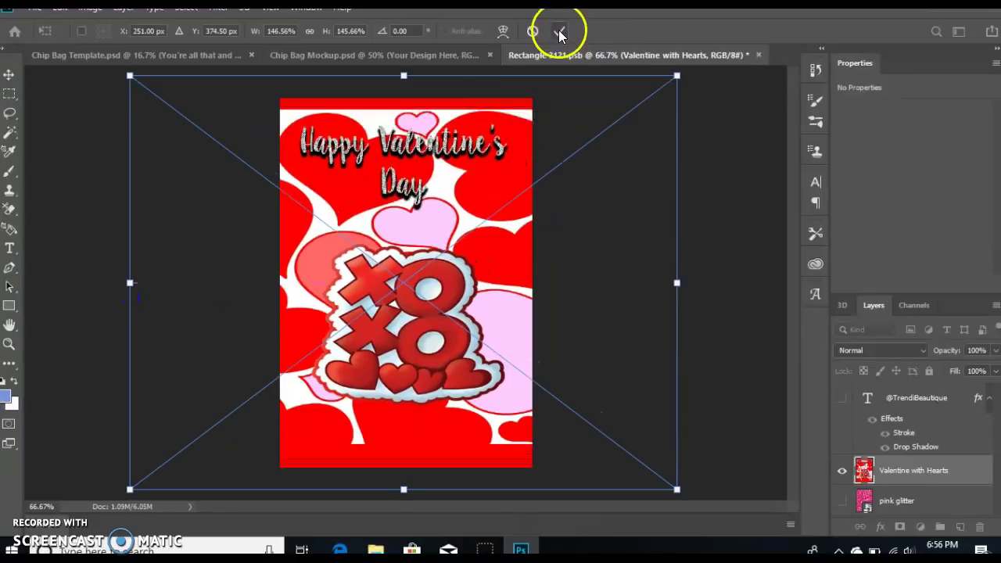
drag(403, 76, 404, 95)
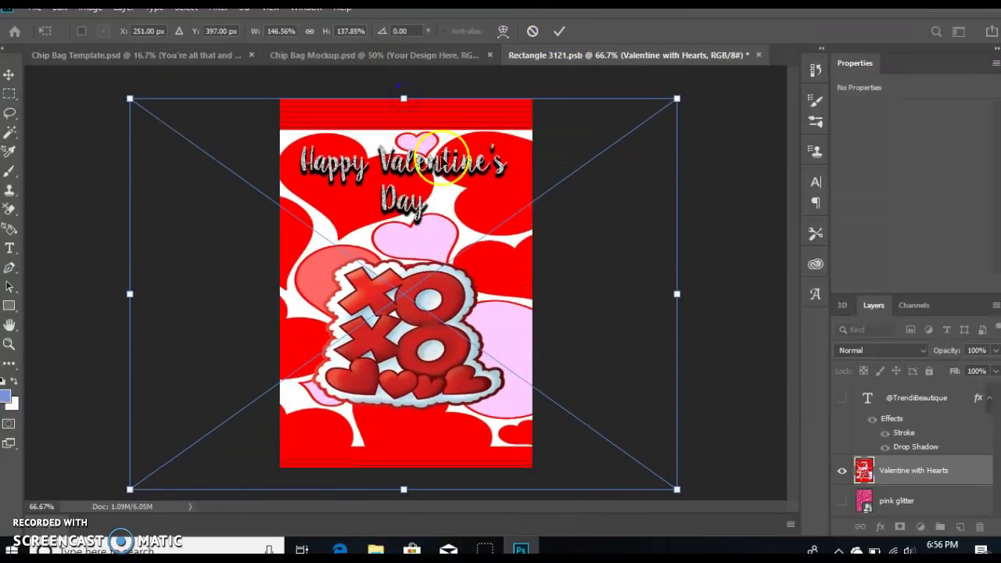
drag(403, 489, 488, 446)
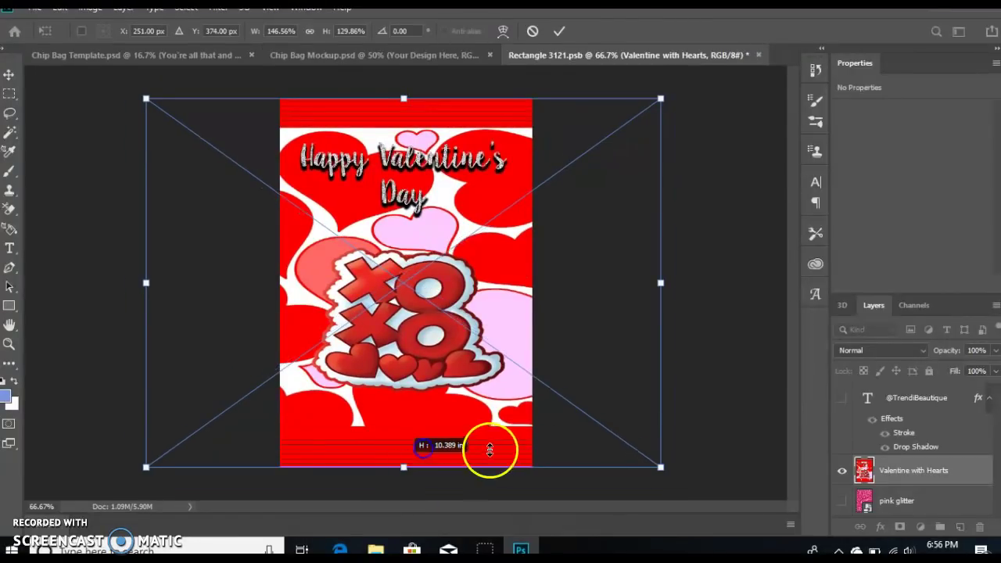
click(560, 31)
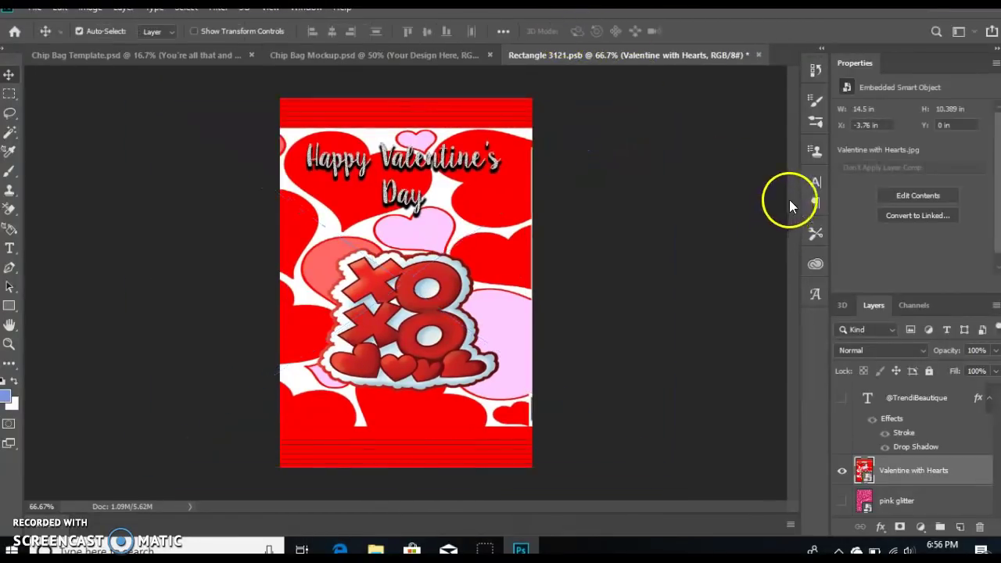
Close Rectangle 3121.psb saving its changes, so the mockup bag shows the Valentine hearts design.
click(756, 55)
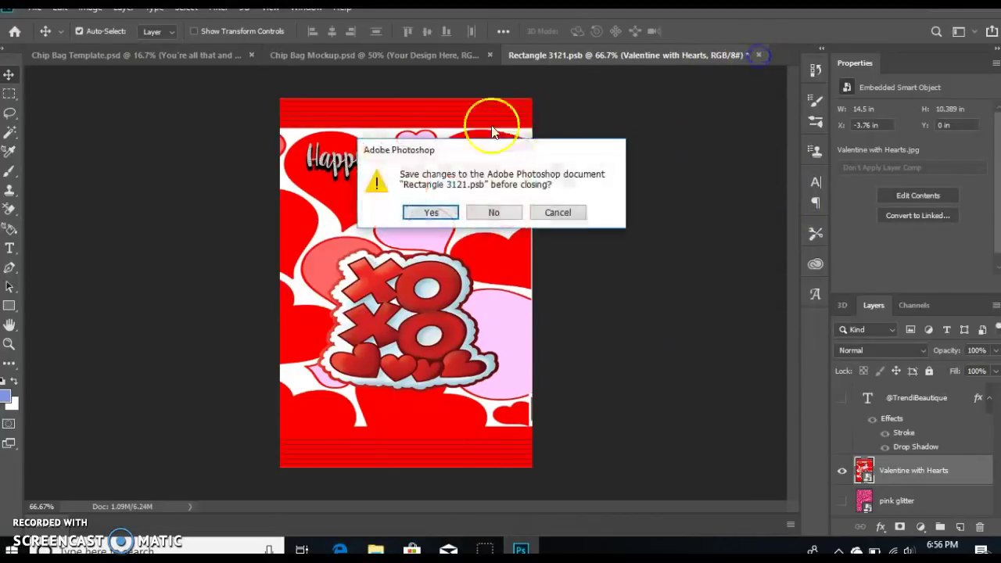
click(428, 213)
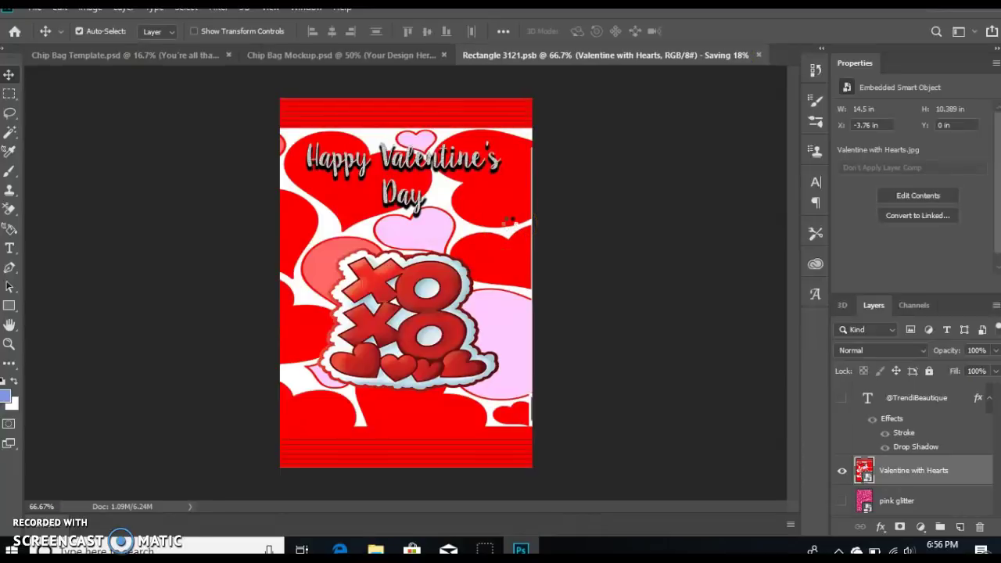
click(516, 239)
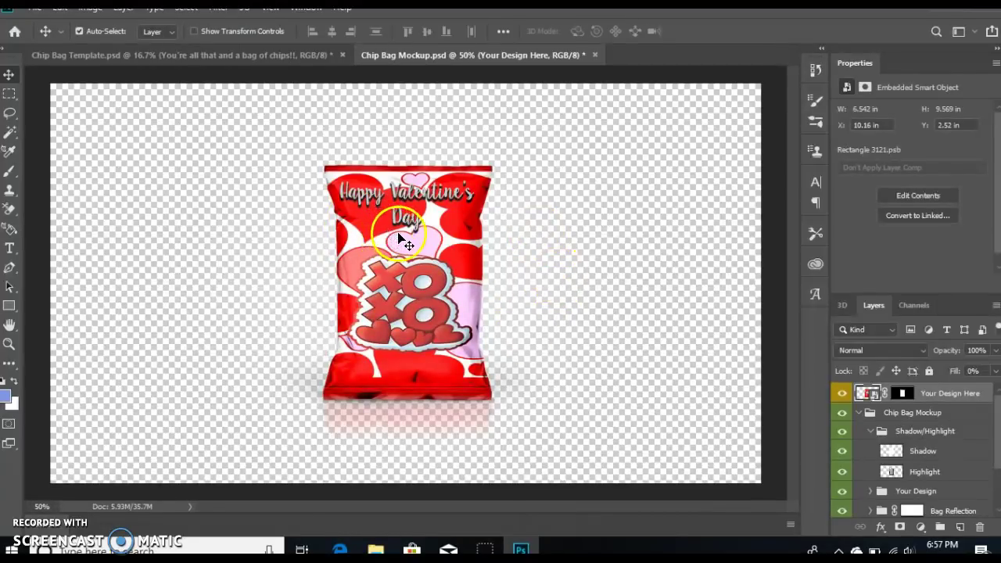
click(61, 7)
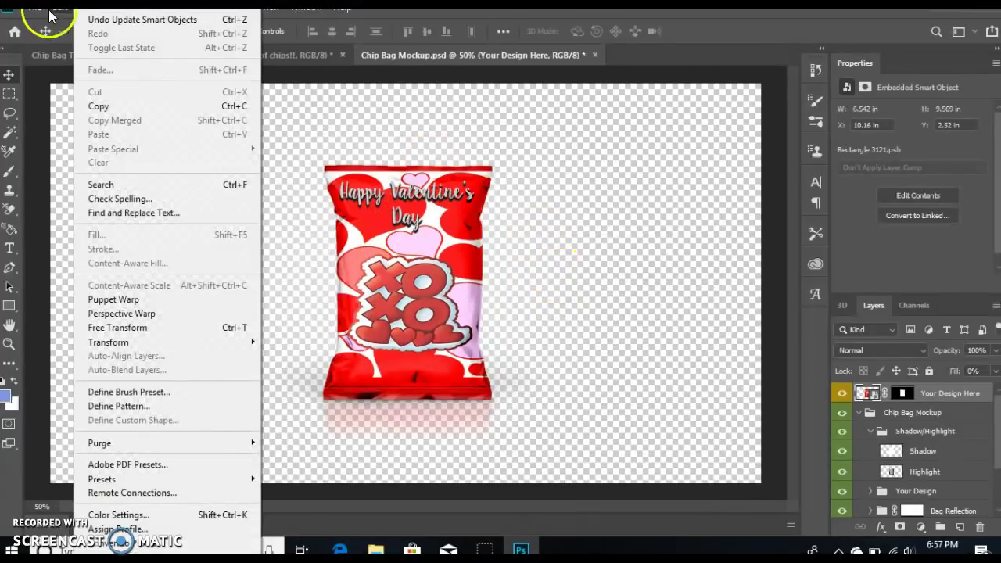
click(134, 326)
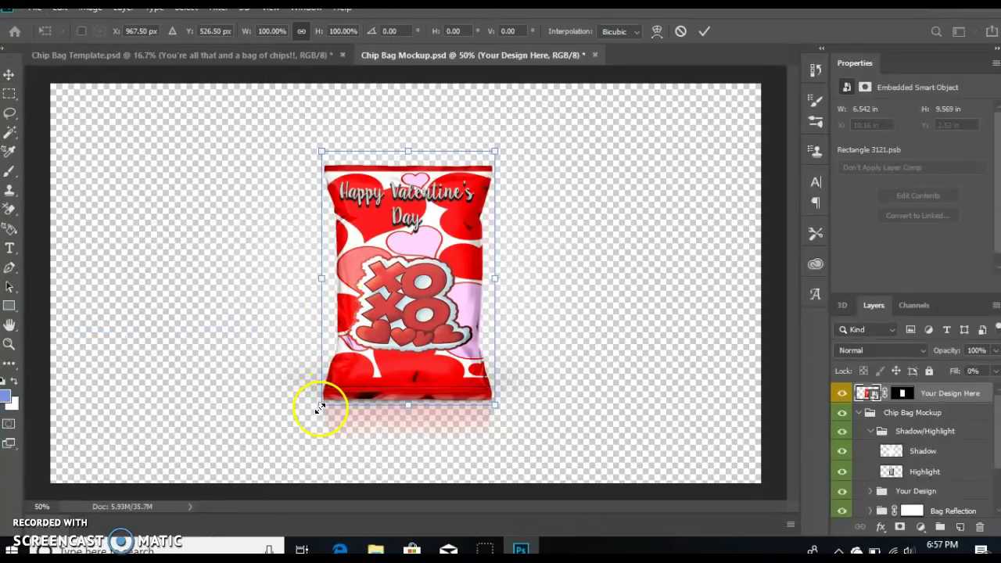
drag(320, 405, 281, 414)
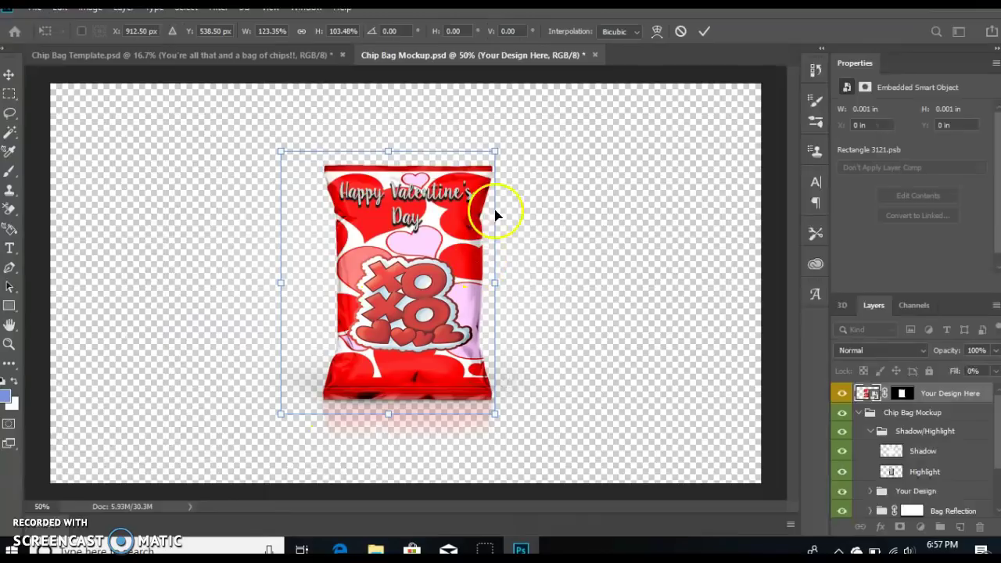
click(680, 32)
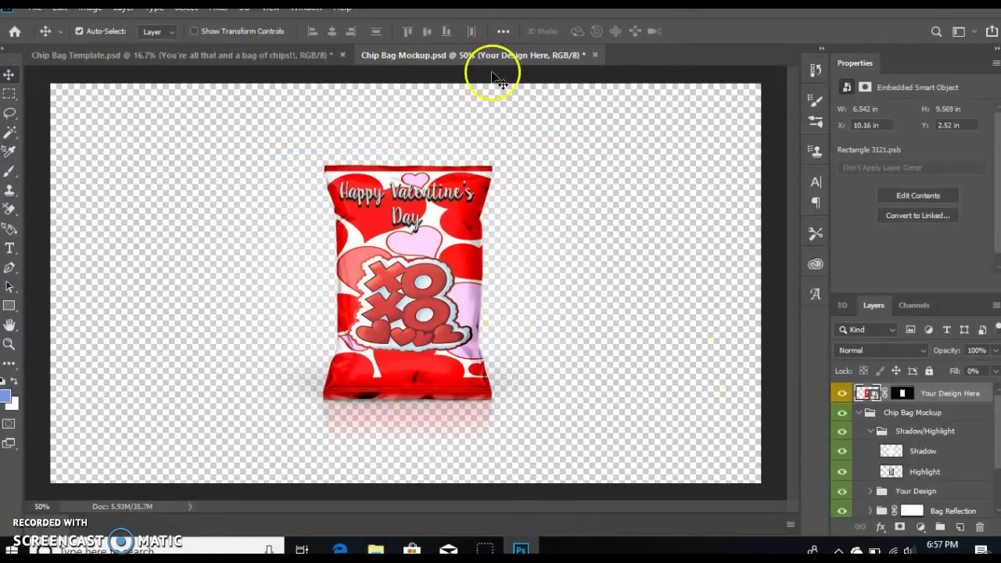
Save the mockup as a PNG named 'Valentine Heart Front'.
click(35, 7)
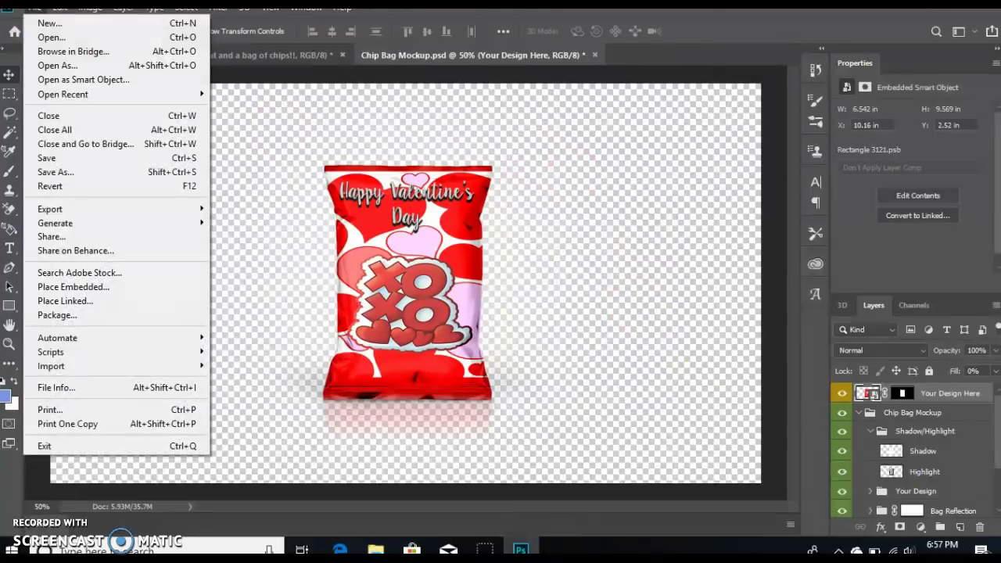
click(64, 170)
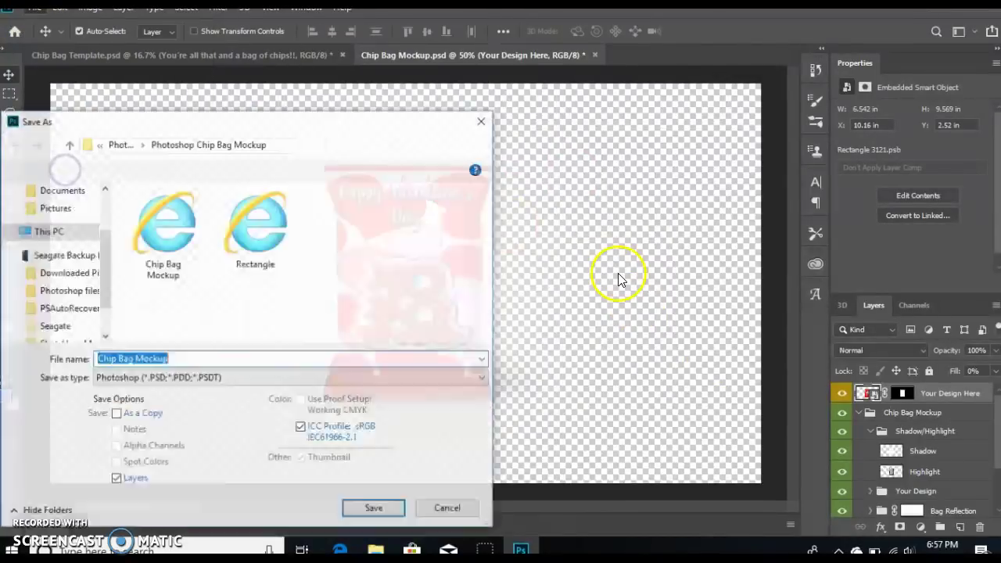
click(229, 379)
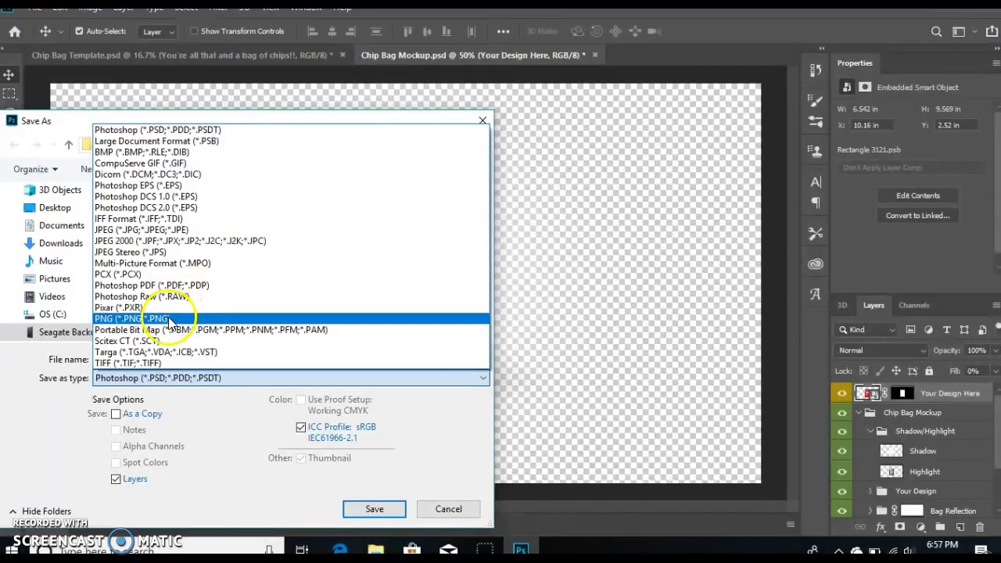
click(161, 318)
click(165, 358)
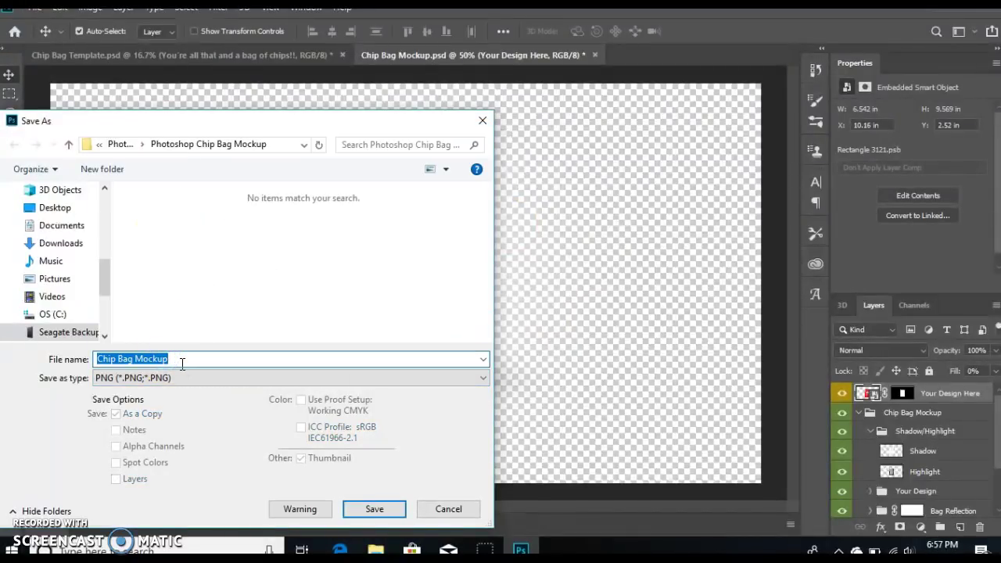
text(V)
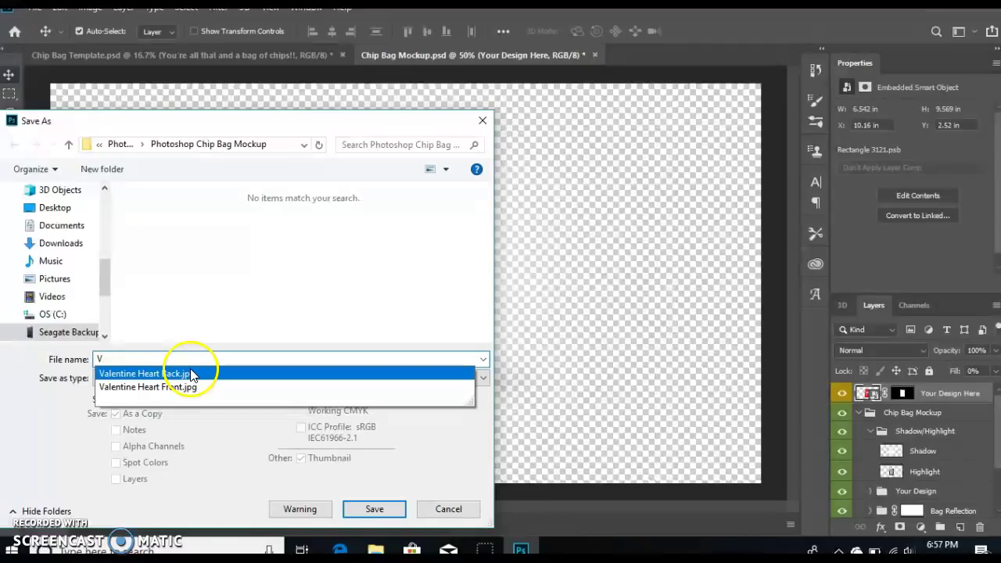
text(alentine Hear)
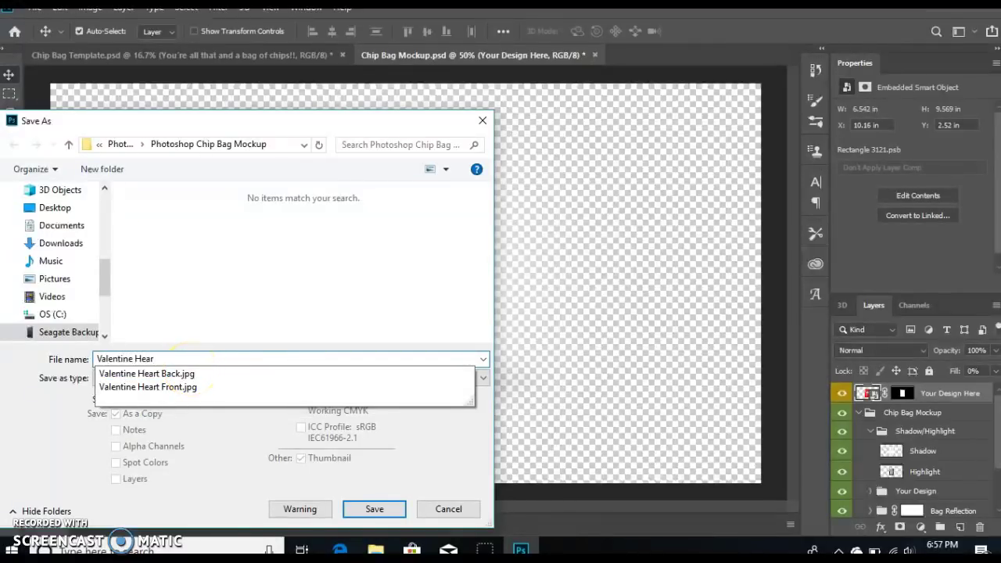
text(Front)
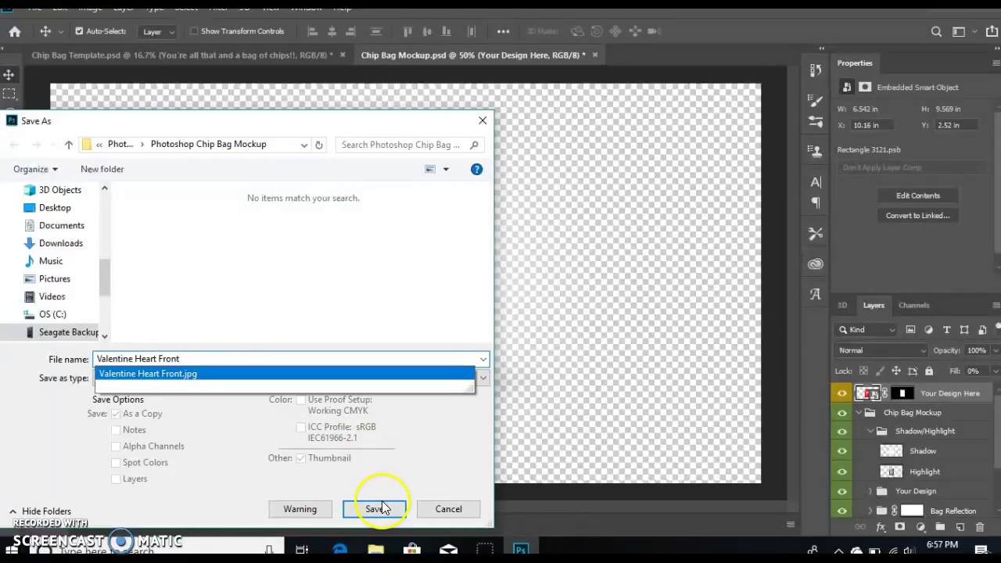
click(378, 508)
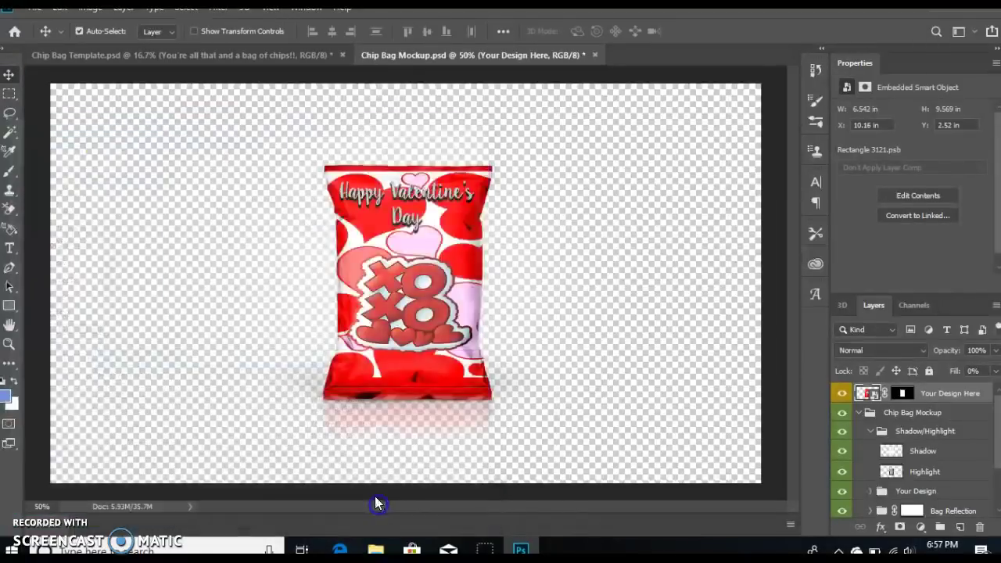
Finish the PNG save and shift the hearts design onto the right half of the bag artwork.
click(582, 153)
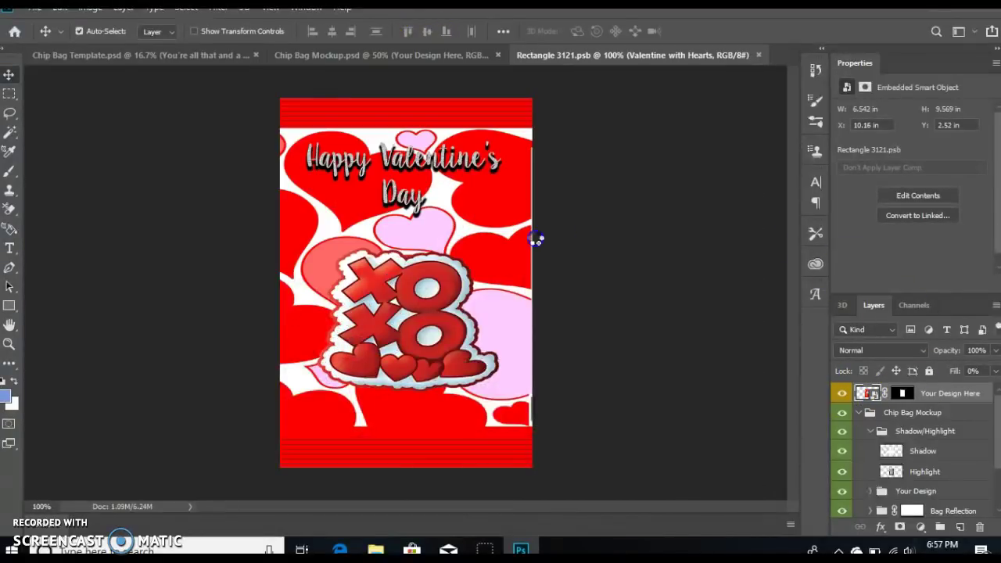
drag(514, 278, 606, 279)
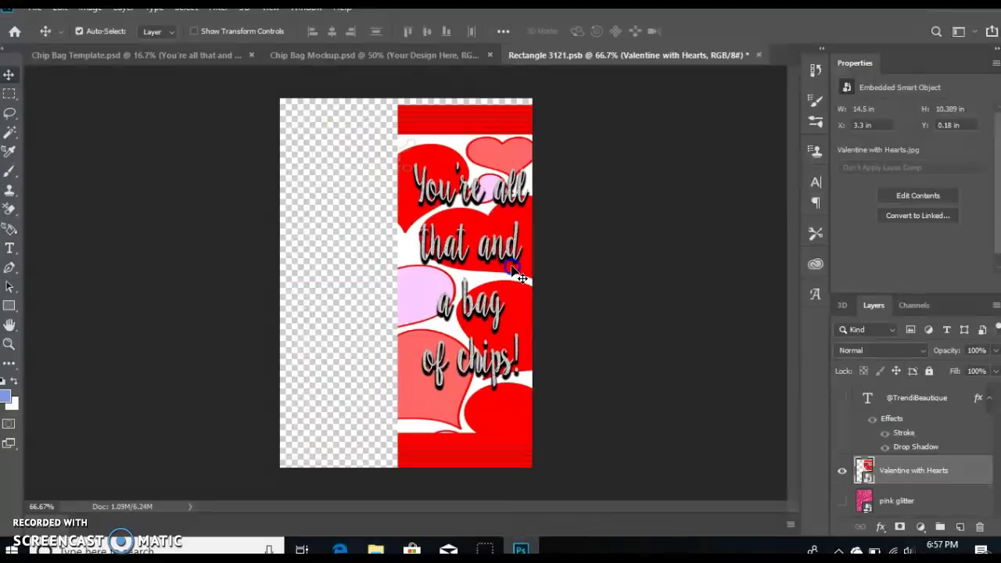
drag(513, 264, 514, 264)
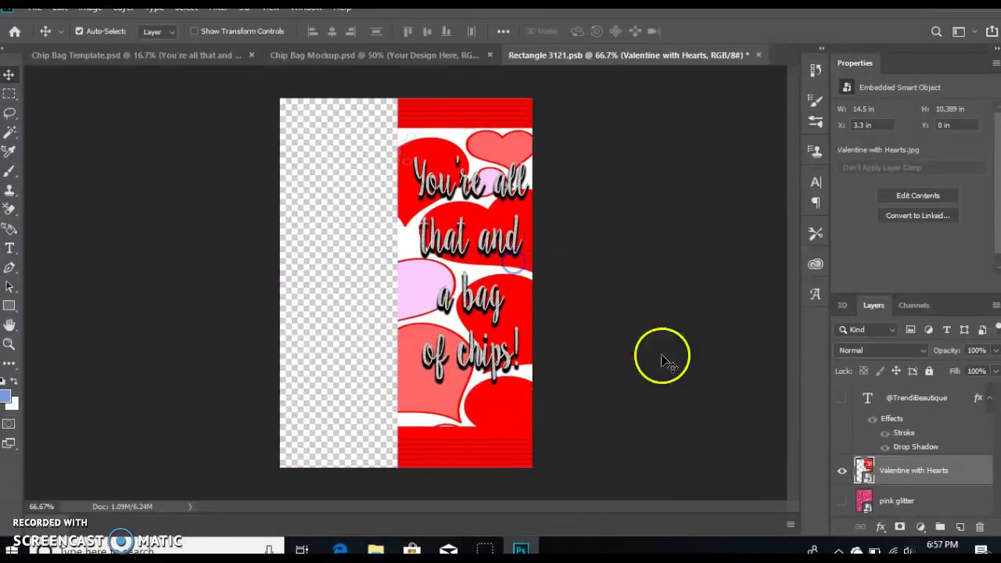
Duplicate the hearts layer, move the copy to the left half below the original, and save.
right_click(899, 476)
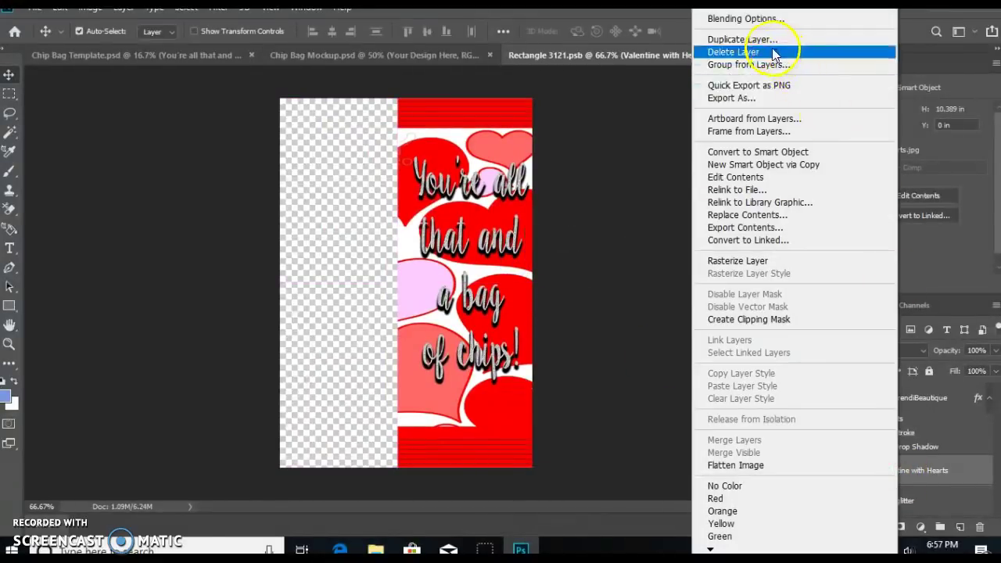
click(762, 39)
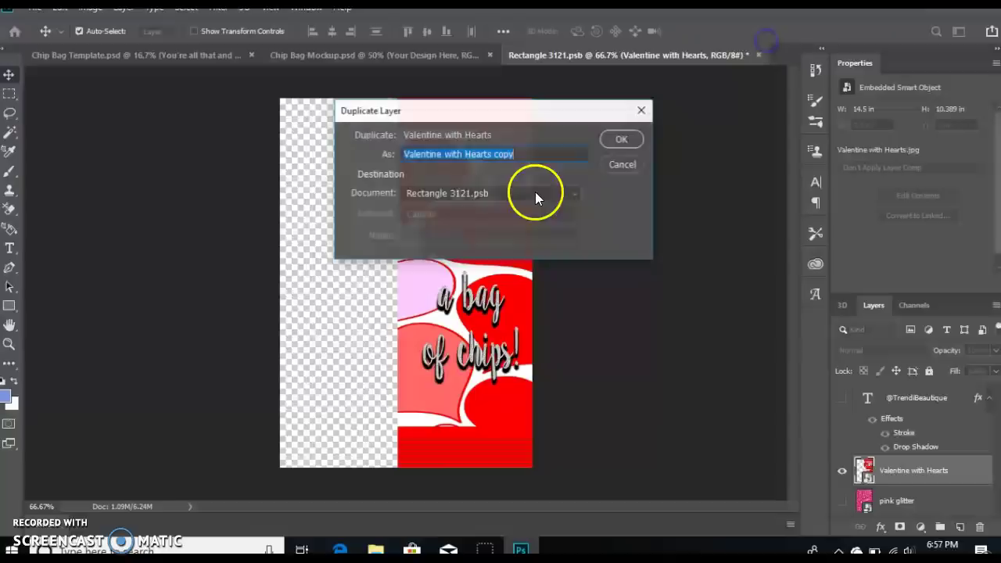
click(614, 138)
drag(466, 333, 289, 338)
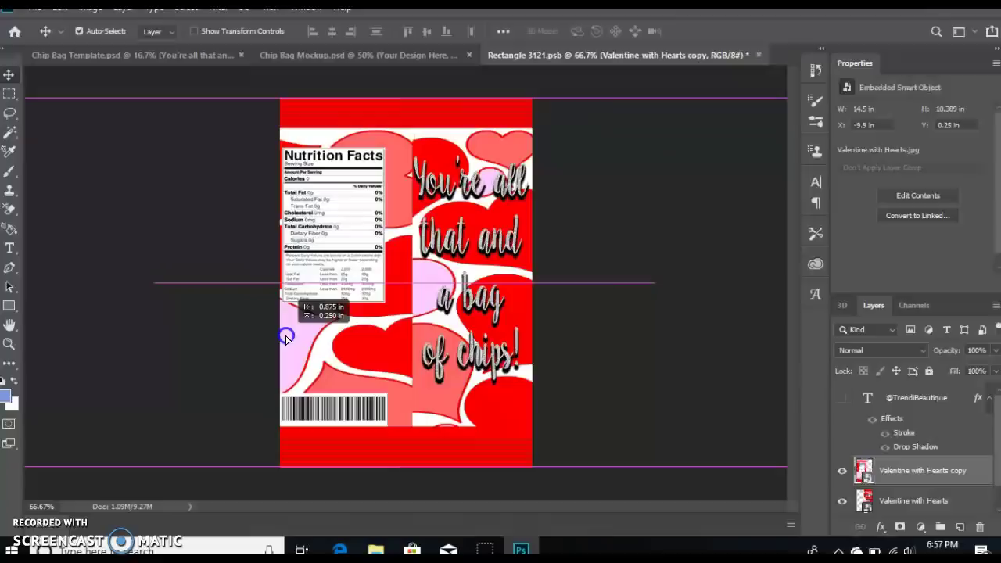
drag(286, 337, 286, 334)
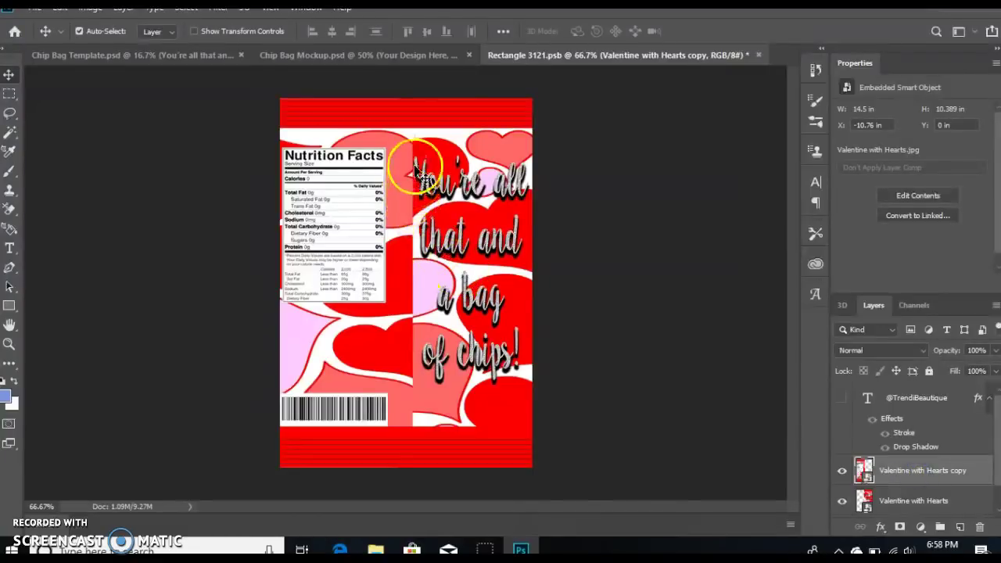
drag(915, 469, 920, 505)
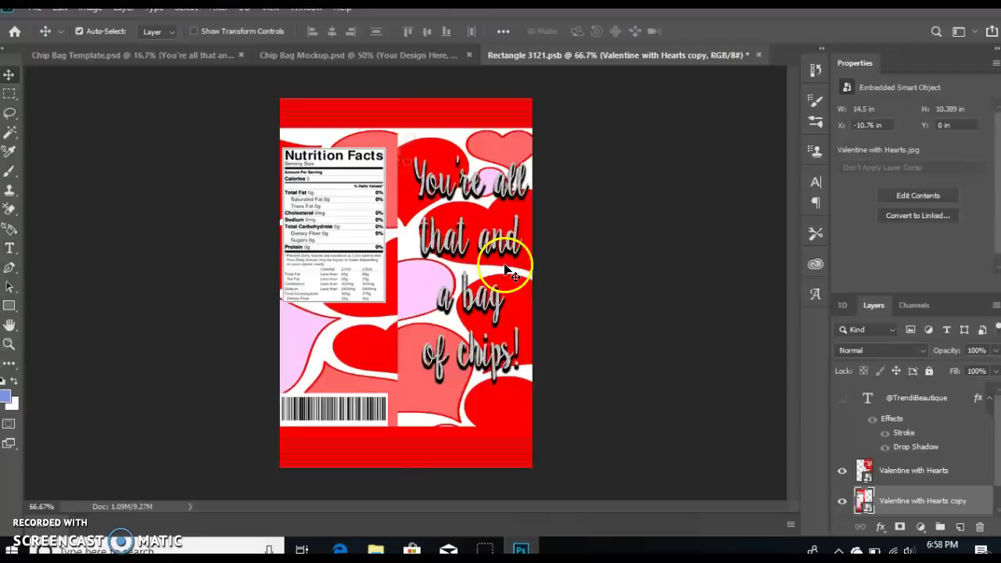
drag(358, 249, 360, 245)
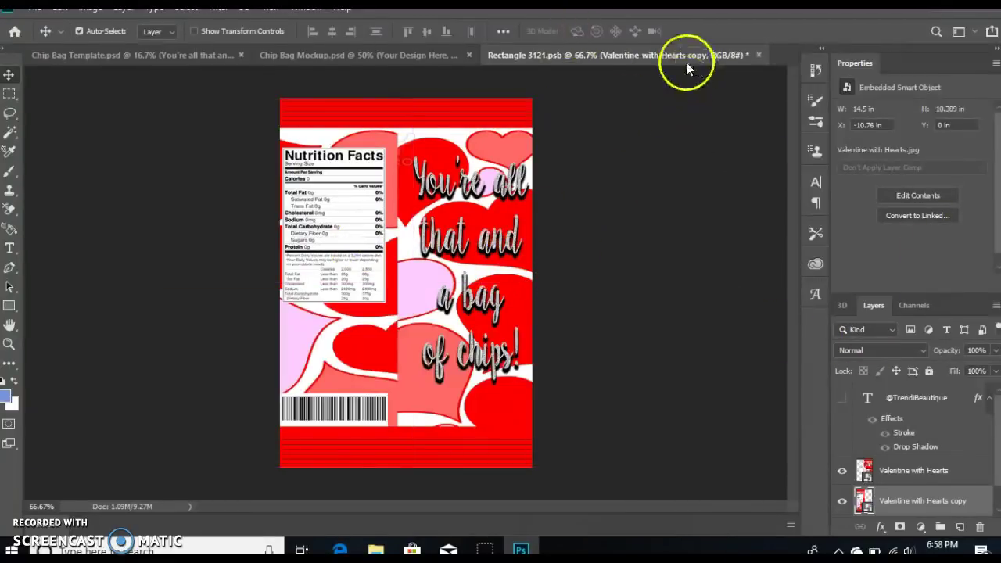
click(757, 55)
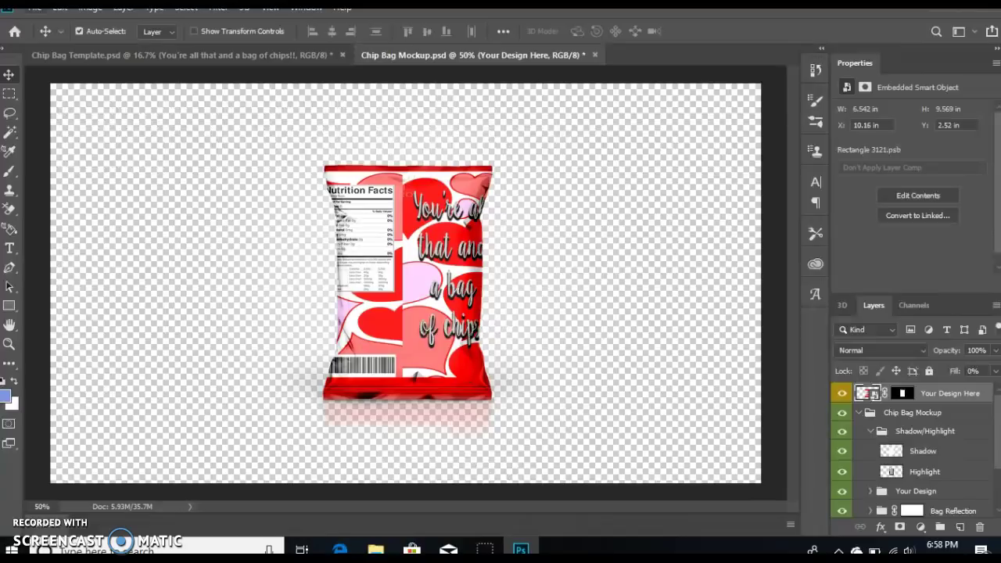
Save the back-view mockup as a PNG named 'Valentine Heart Back'.
click(35, 7)
click(77, 173)
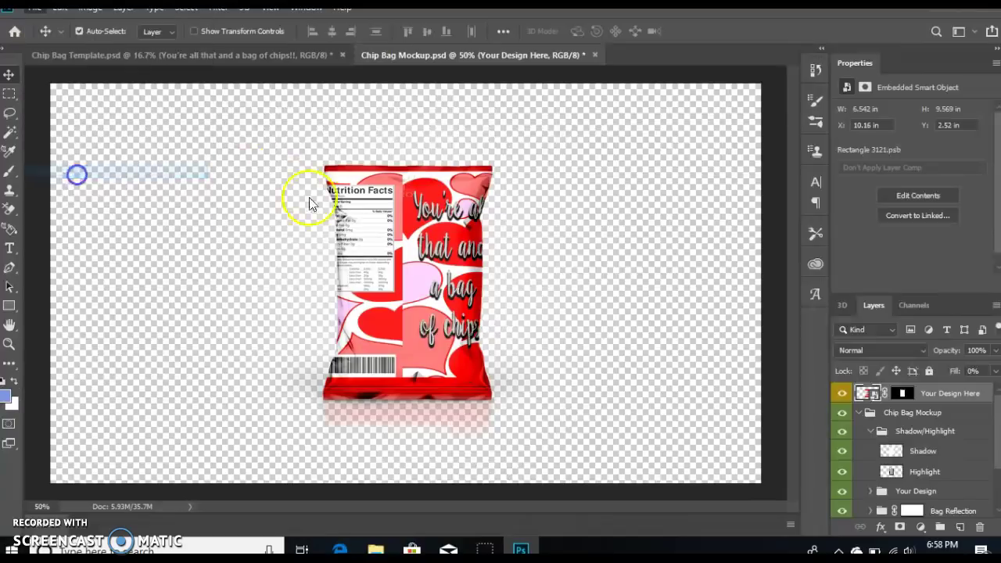
click(187, 378)
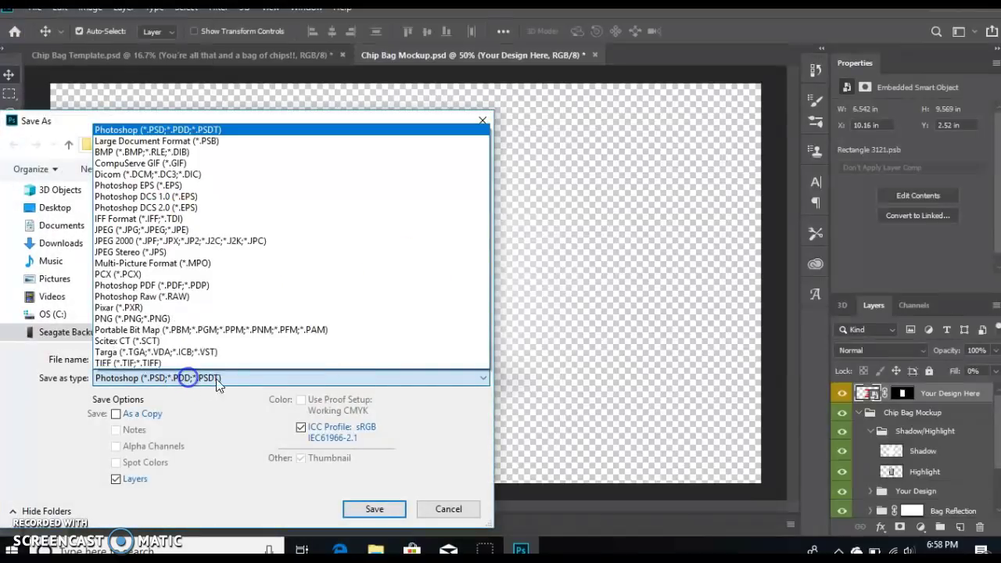
click(157, 319)
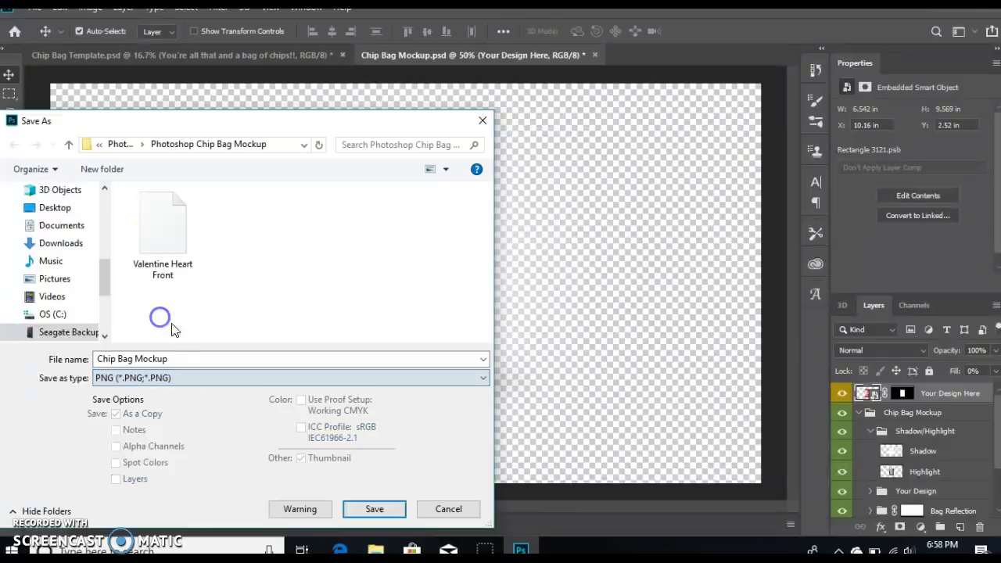
click(180, 364)
text(V)
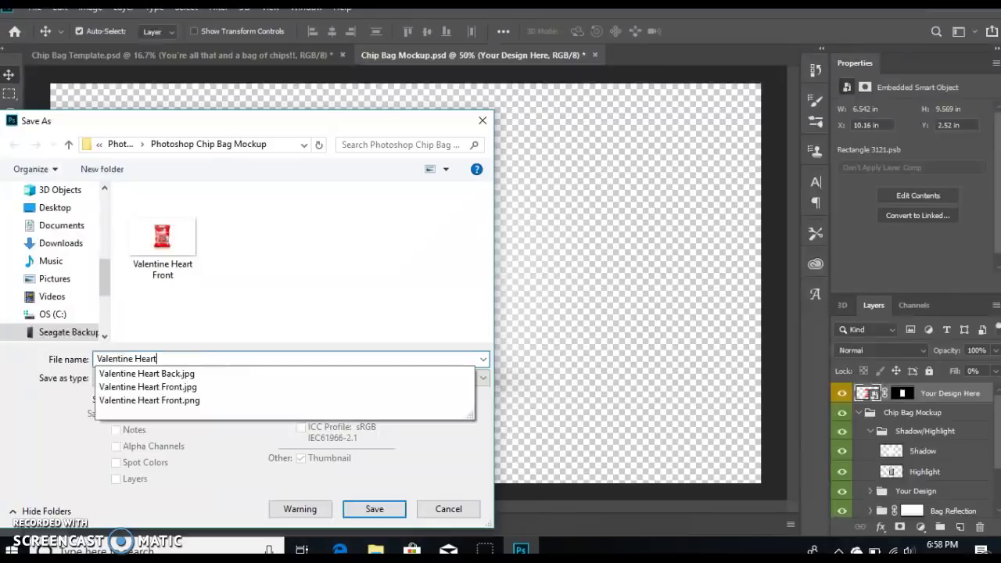
text(alentine Heart Front)
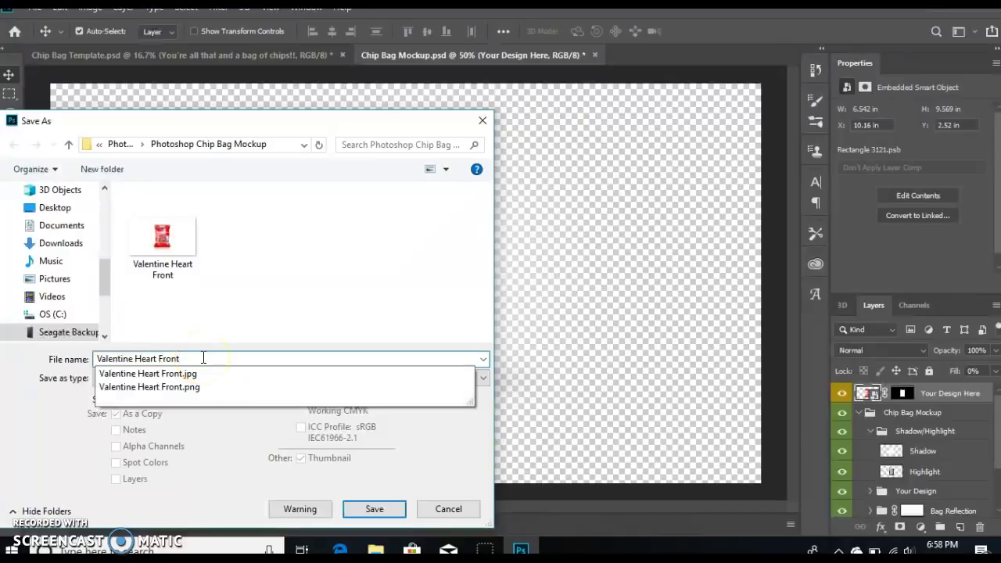
key(BackSpace)
text(Back)
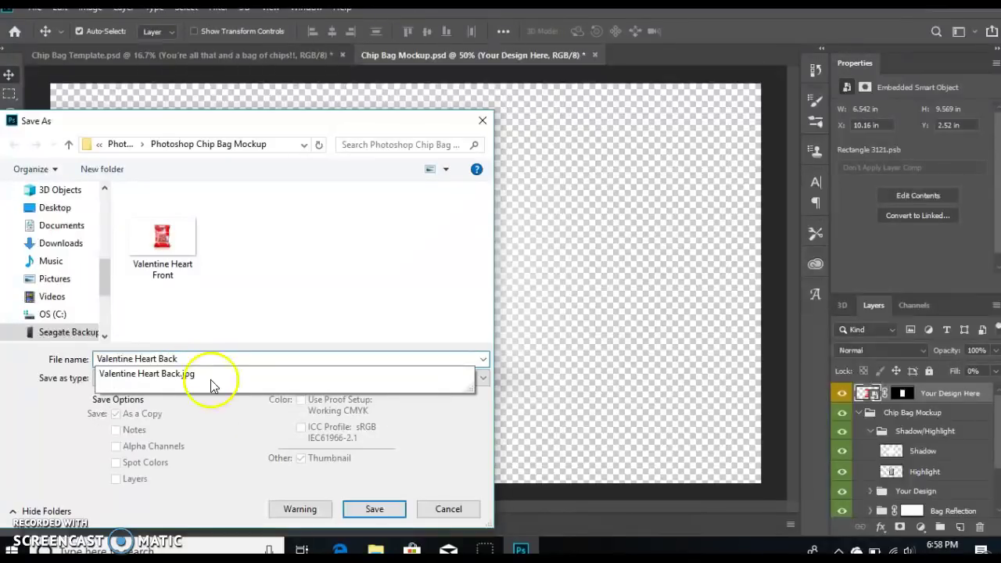
click(177, 407)
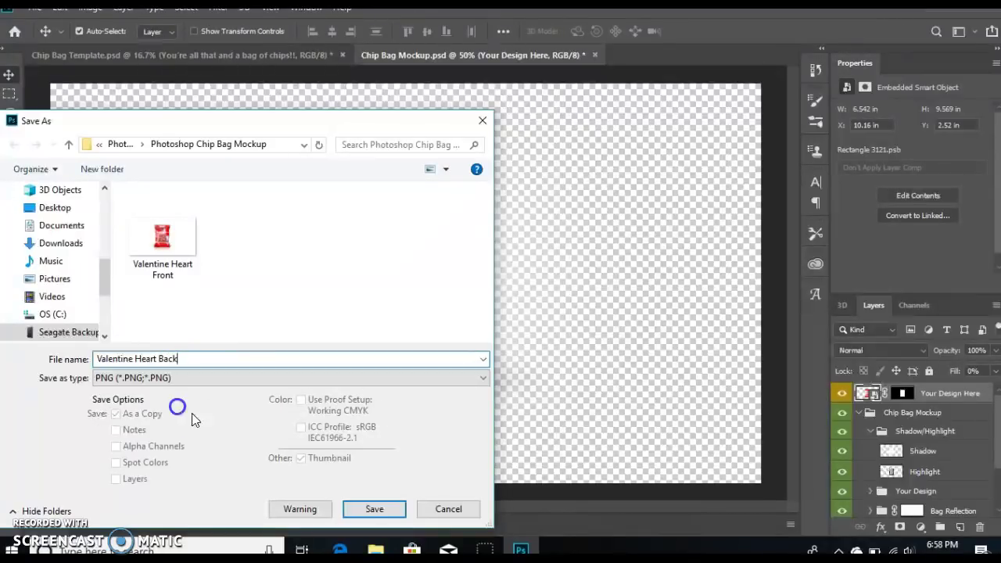
click(366, 508)
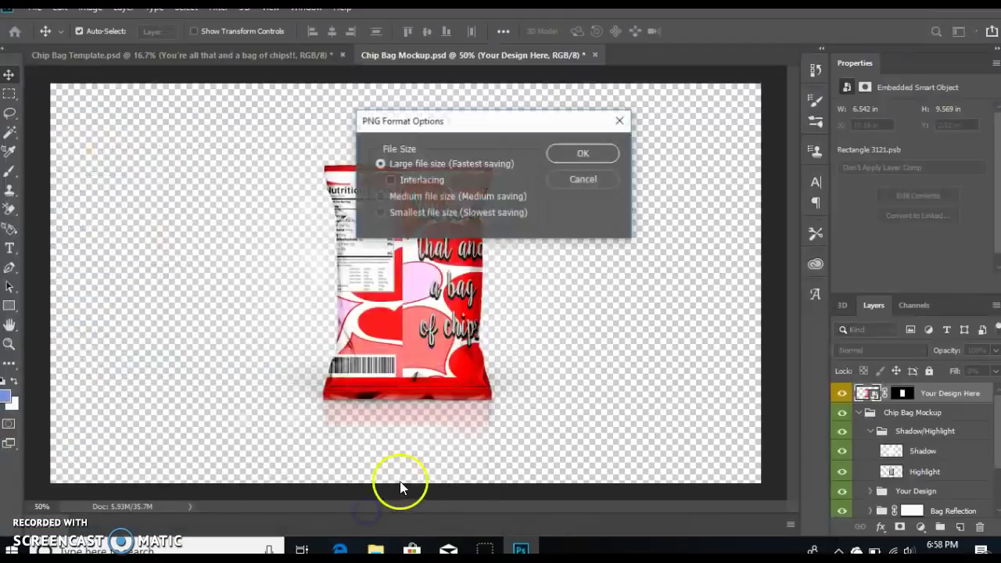
Finish the PNG save, open Valentine Heart Front.png, and place it right of the back bag.
click(599, 154)
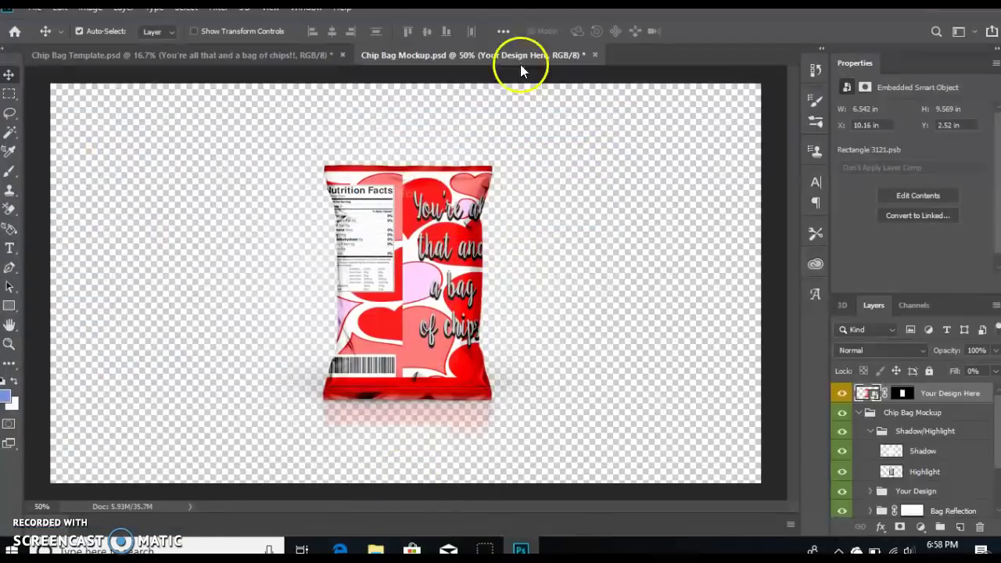
click(34, 6)
click(36, 36)
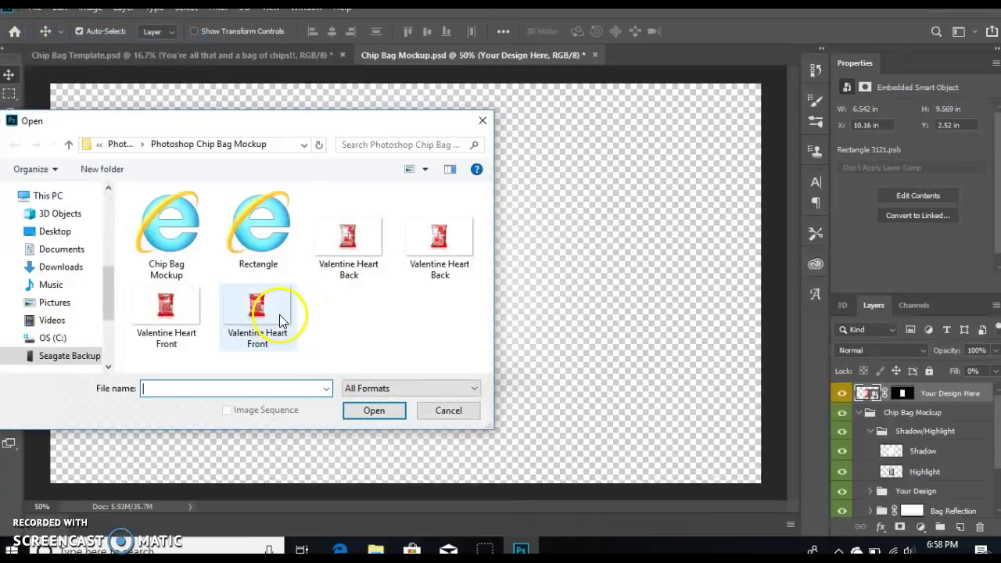
double_click(280, 314)
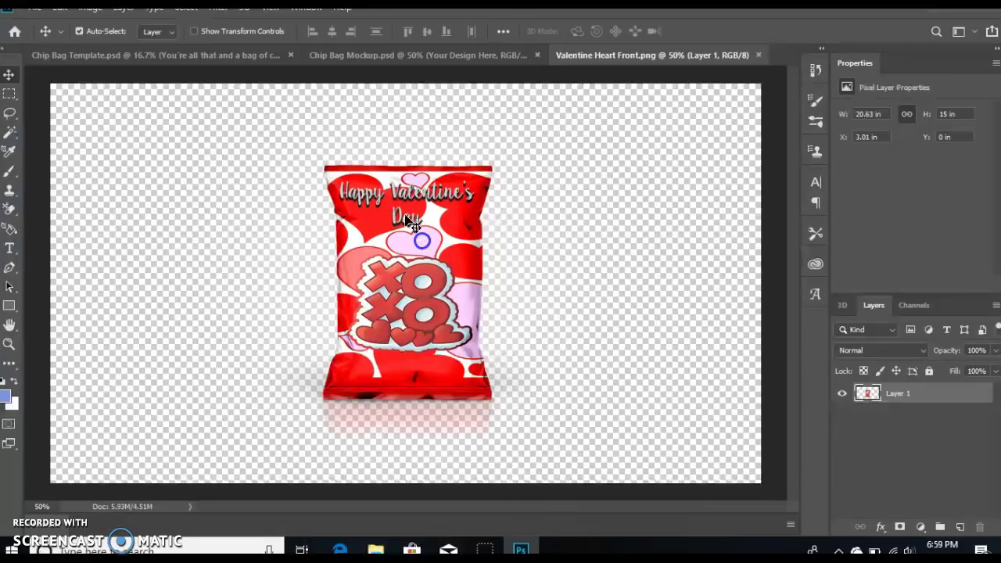
drag(509, 316, 536, 291)
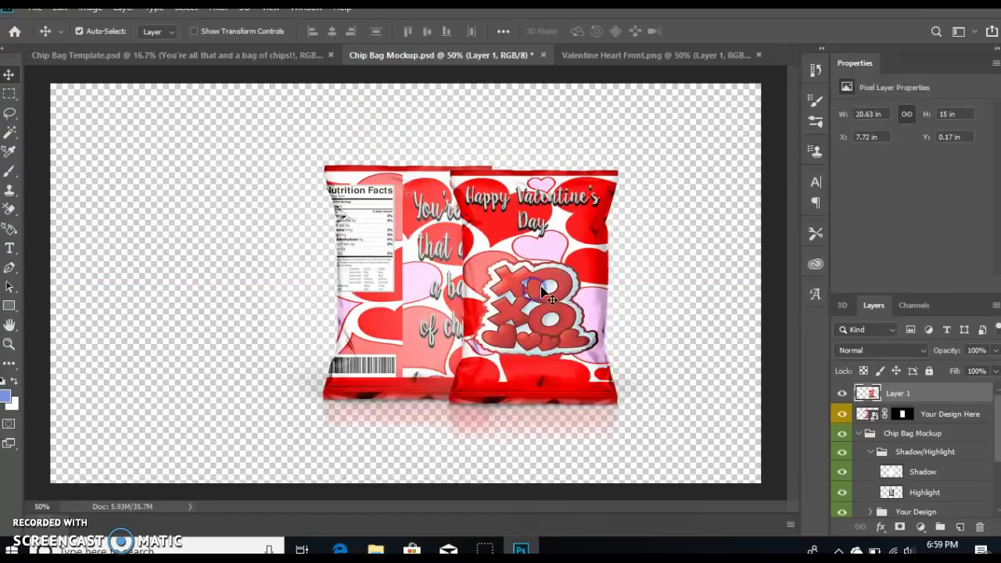
drag(561, 249, 605, 278)
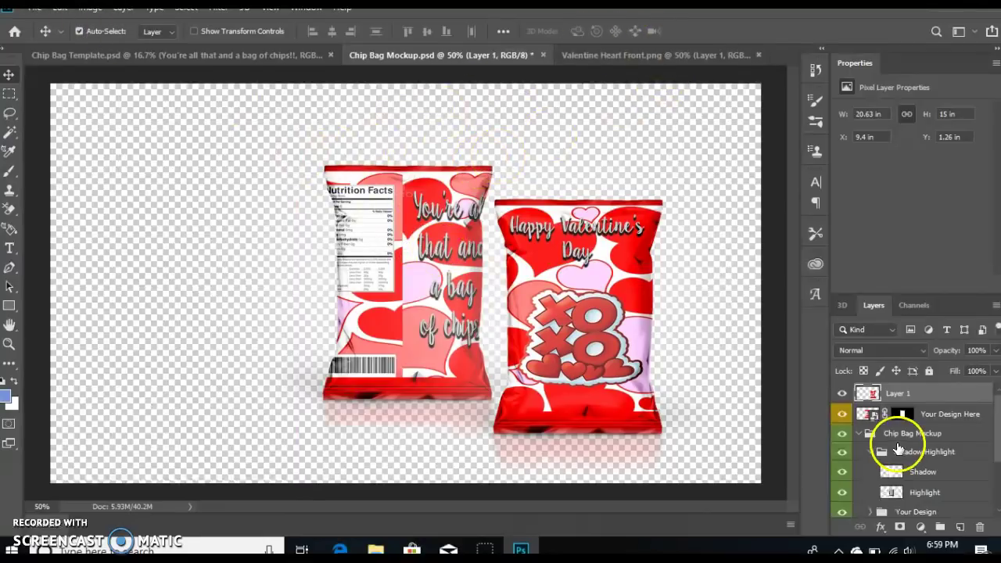
Select the Your Design Here layer and free-transform the back bag slightly to the left.
click(907, 393)
click(907, 433)
click(895, 393)
click(901, 414)
click(866, 413)
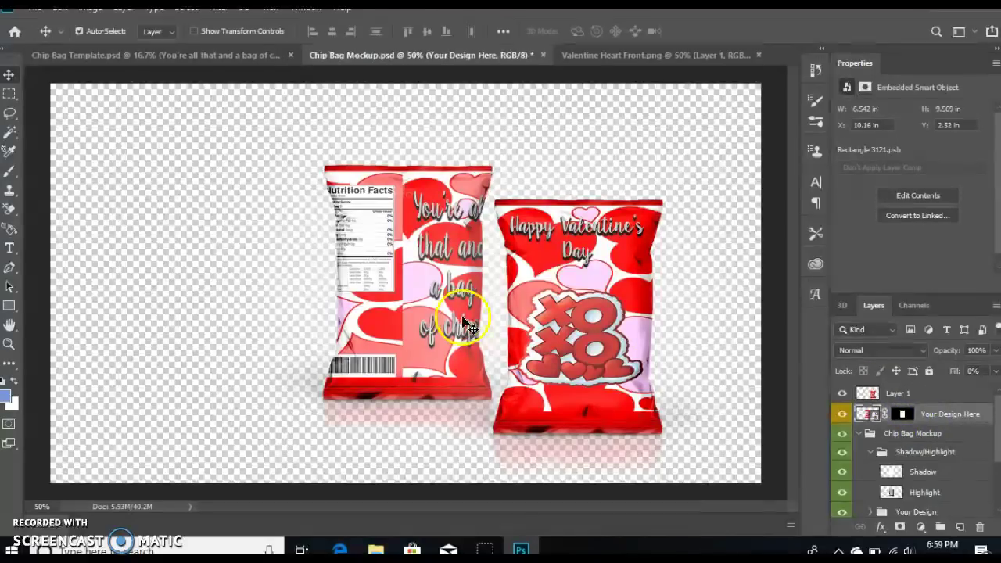
click(59, 7)
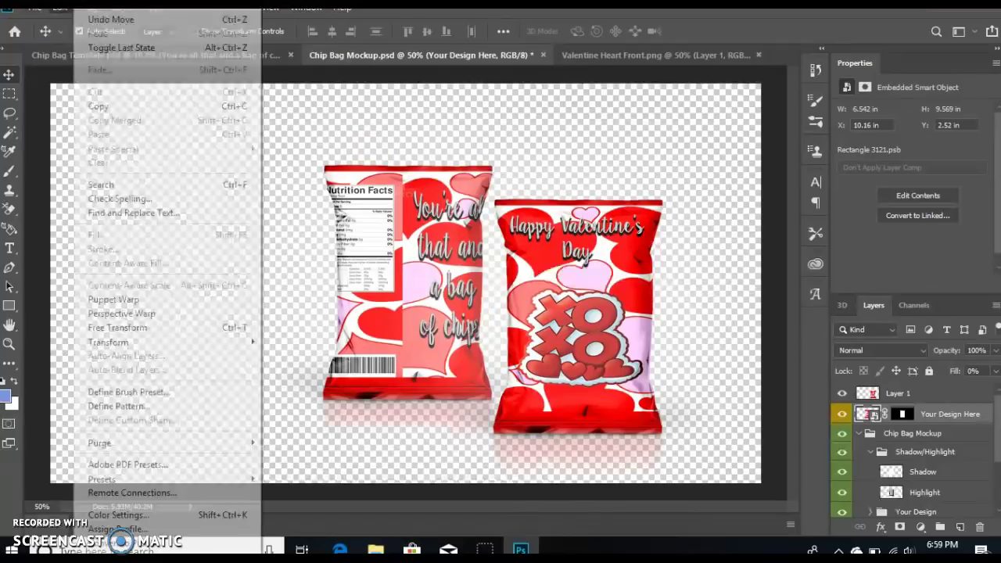
click(144, 328)
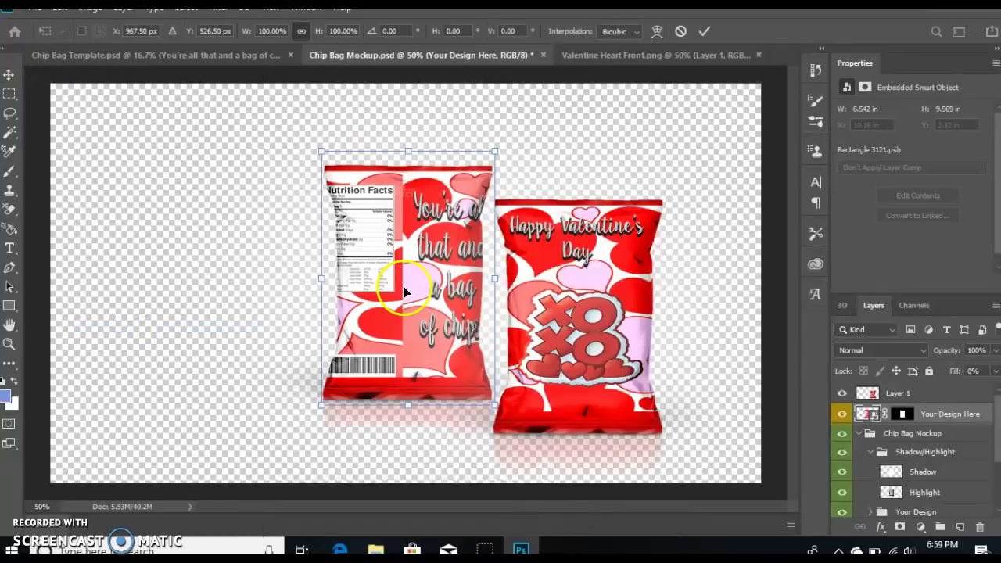
mouse_move(397, 301)
mouse_down()
mouse_move(395, 286)
mouse_move(383, 291)
mouse_move(394, 291)
mouse_up()
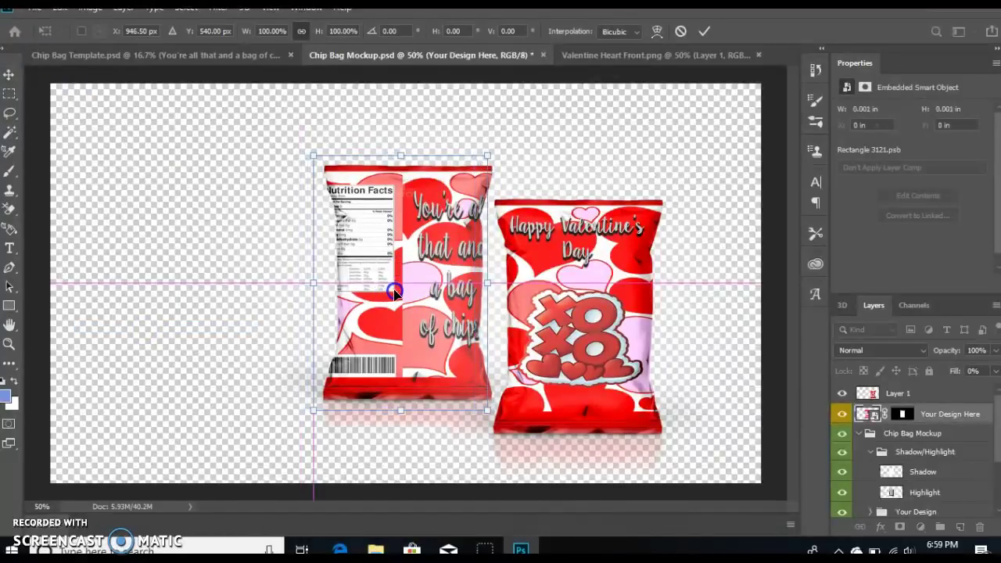
click(560, 163)
click(540, 257)
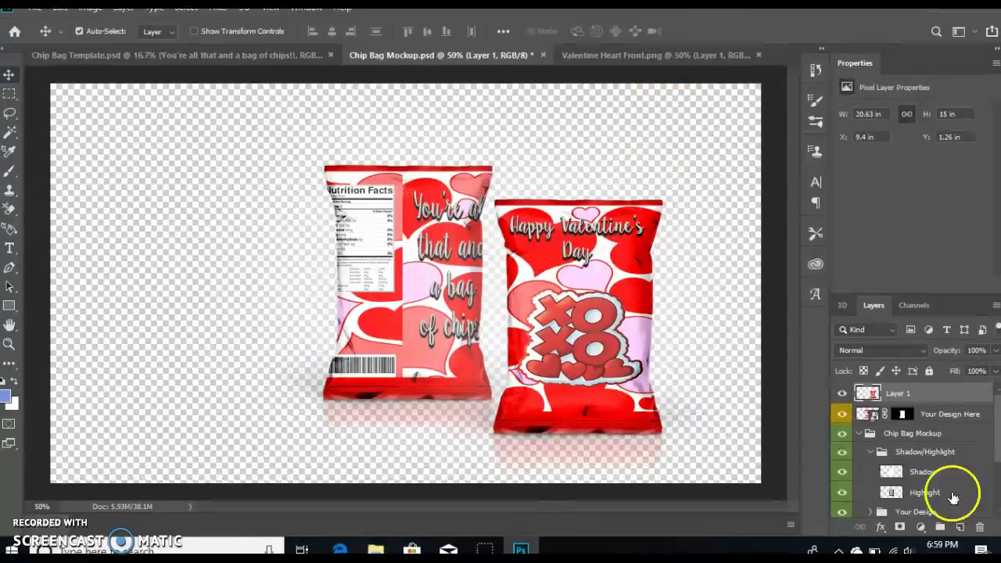
Make the Background Color layer visible so both bags sit on pink.
click(997, 434)
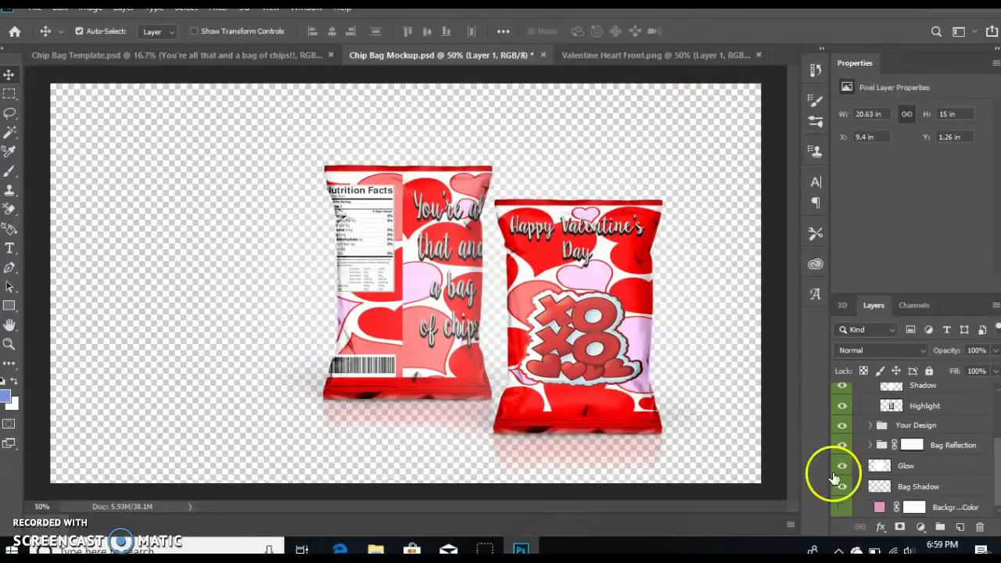
click(842, 508)
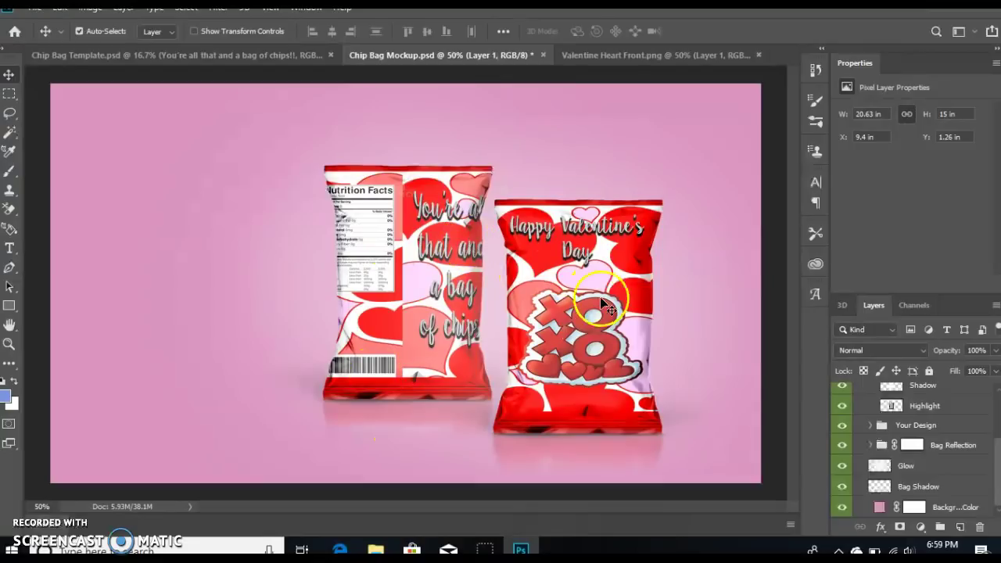
click(633, 300)
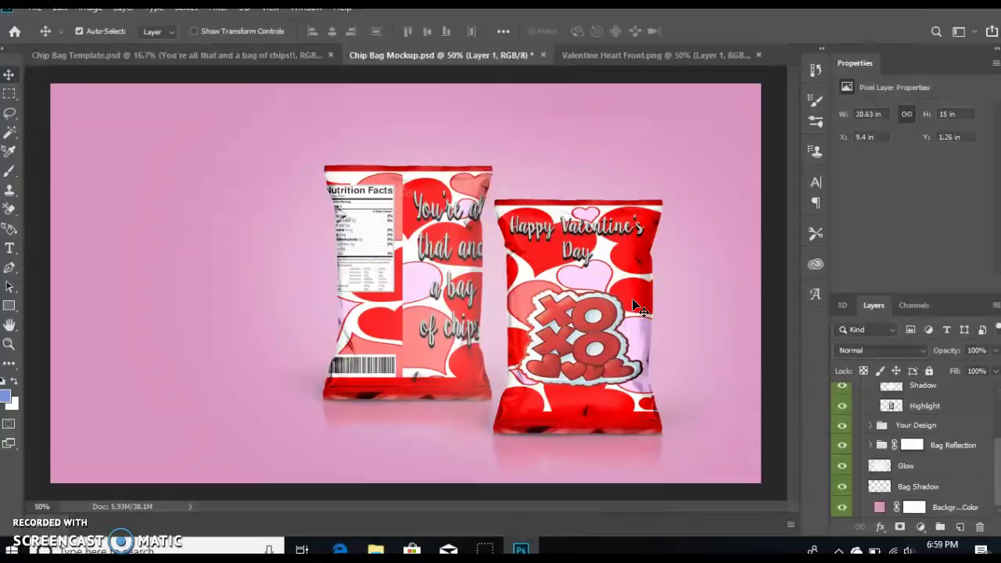